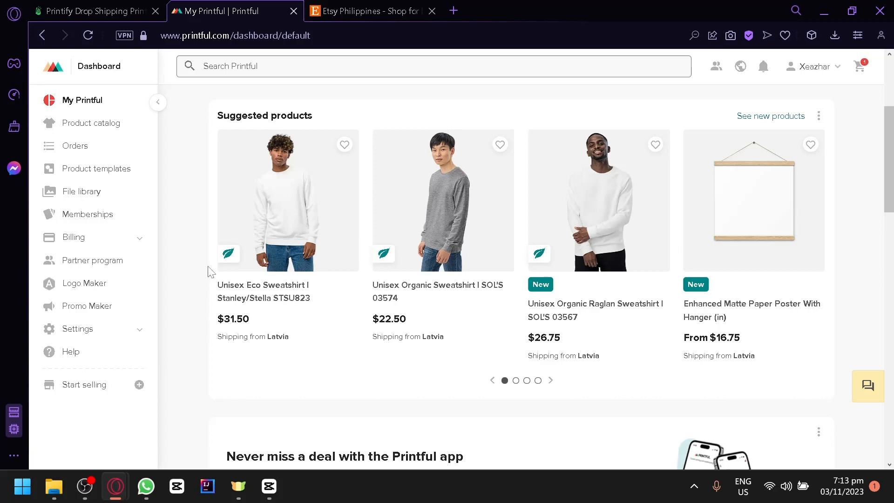
Step: Switch to Printify and start adding a new store from the store switcher
click(86, 7)
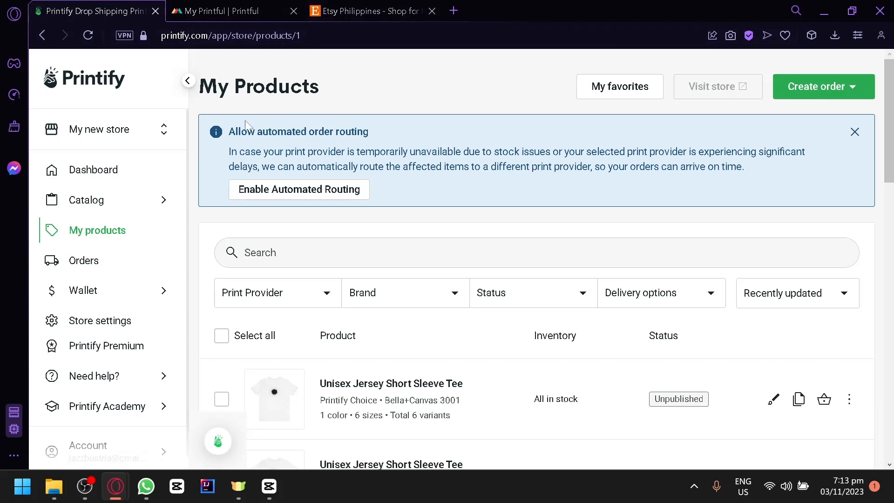
click(265, 8)
click(90, 14)
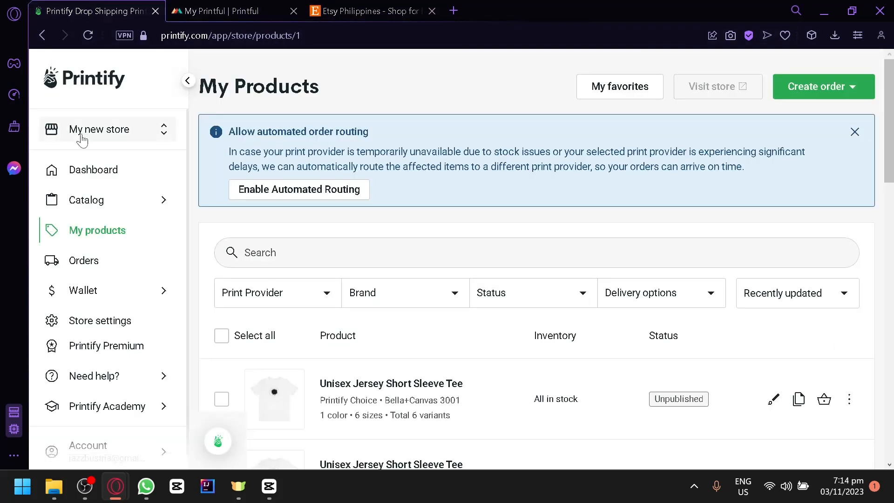
scroll(82, 139, up, 5)
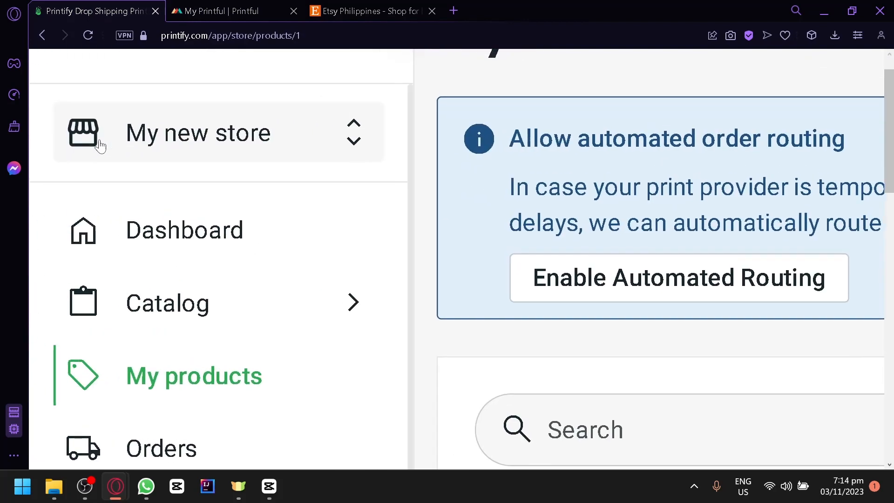
click(161, 141)
scroll(107, 379, down, 3)
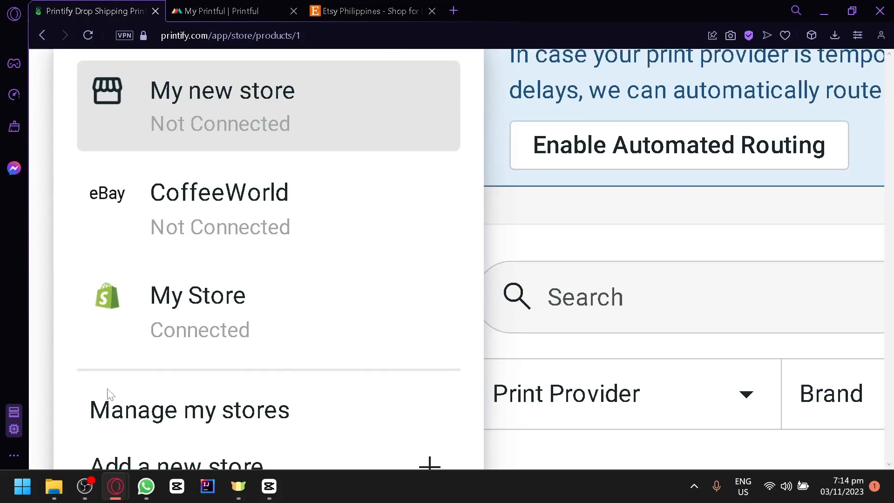
scroll(107, 393, down, 2)
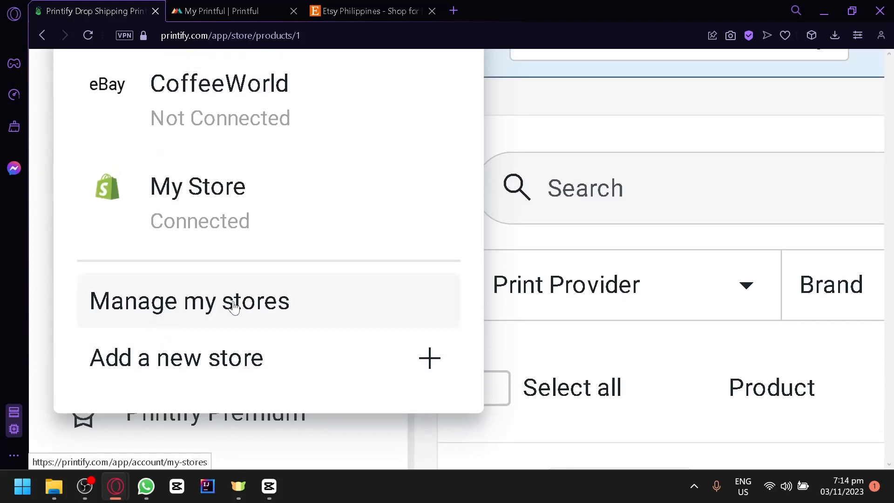
click(255, 372)
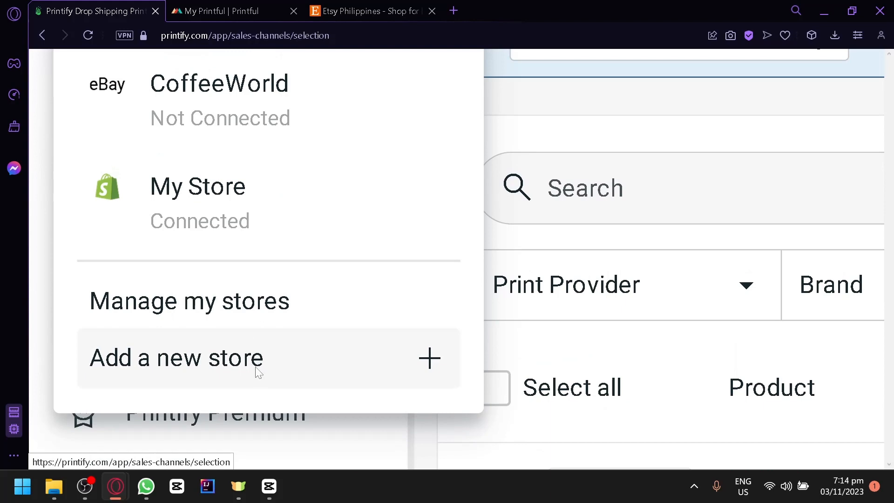
key(ctrl+0)
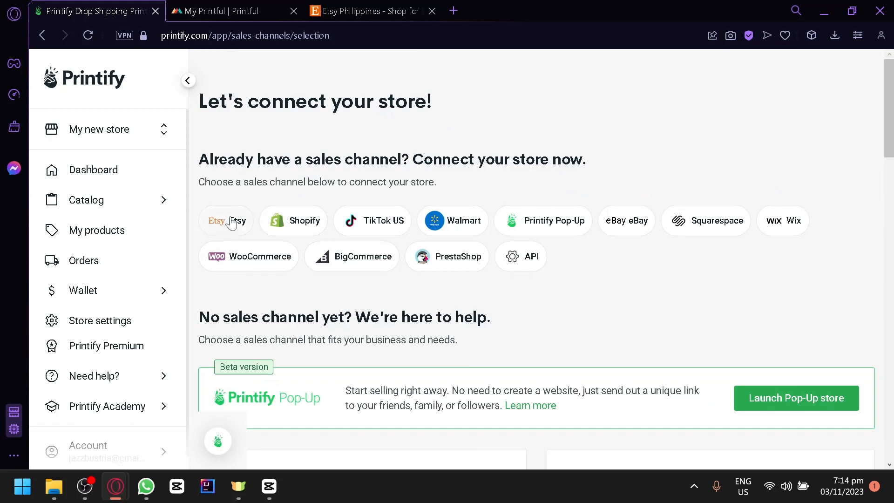
Step: Examine Printify's sales channel options, focusing on the Etsy benefits, and return to the dashboard
scroll(229, 222, up, 5)
key(ctrl+0)
scroll(255, 307, down, 4)
scroll(257, 308, down, 3)
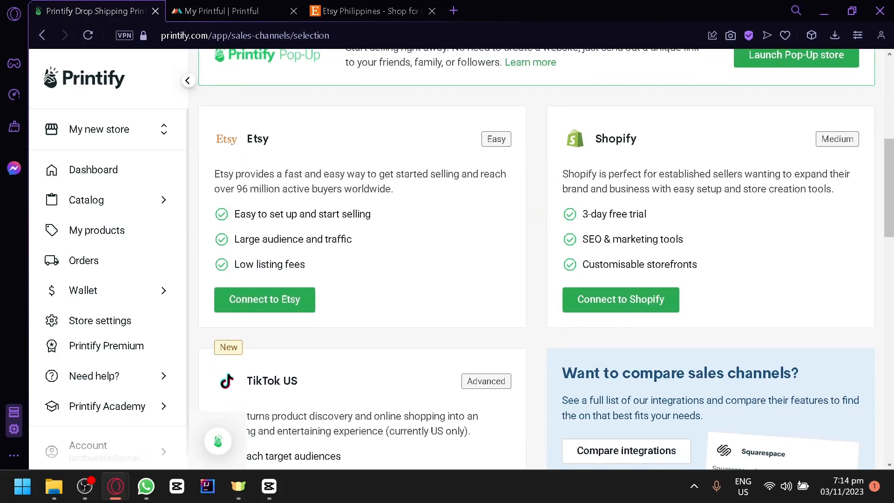
scroll(321, 207, up, 1)
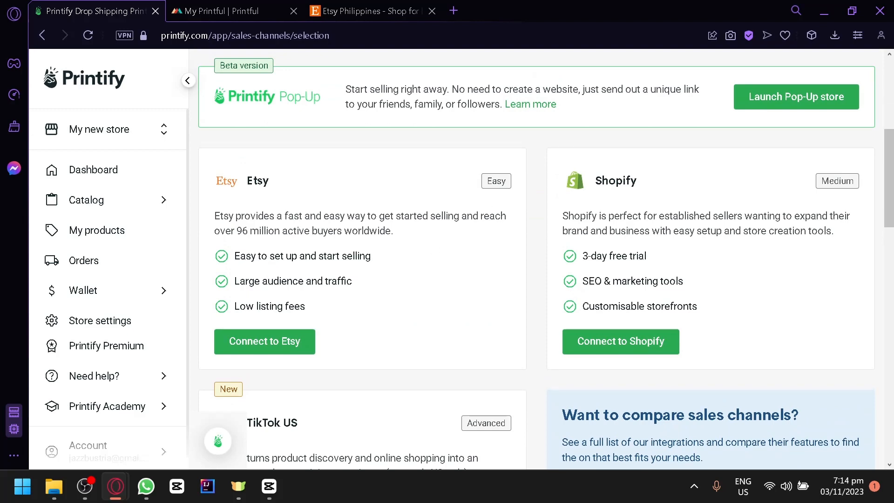
scroll(263, 257, up, 5)
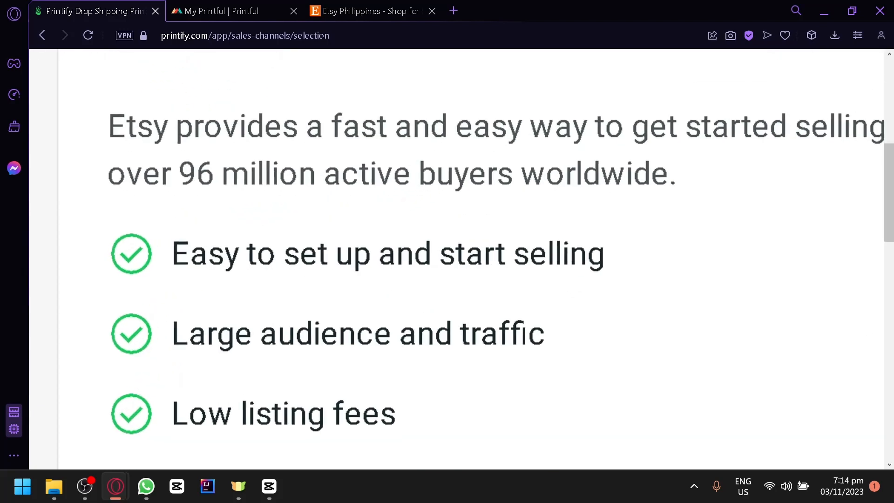
scroll(263, 257, down, 2)
scroll(263, 257, up, 2)
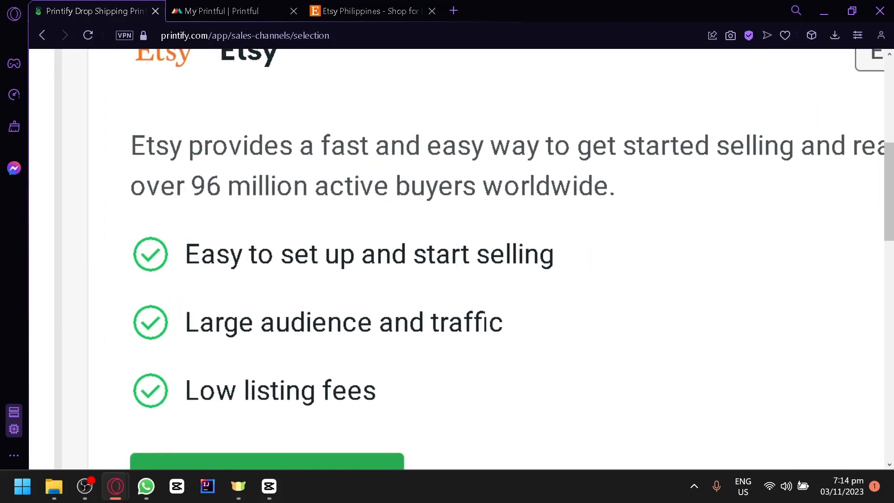
scroll(266, 263, down, 3)
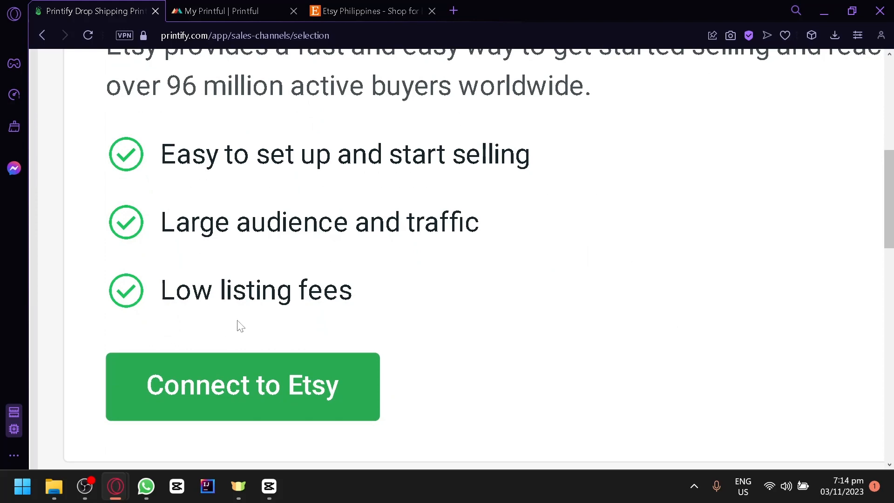
scroll(237, 337, down, 5)
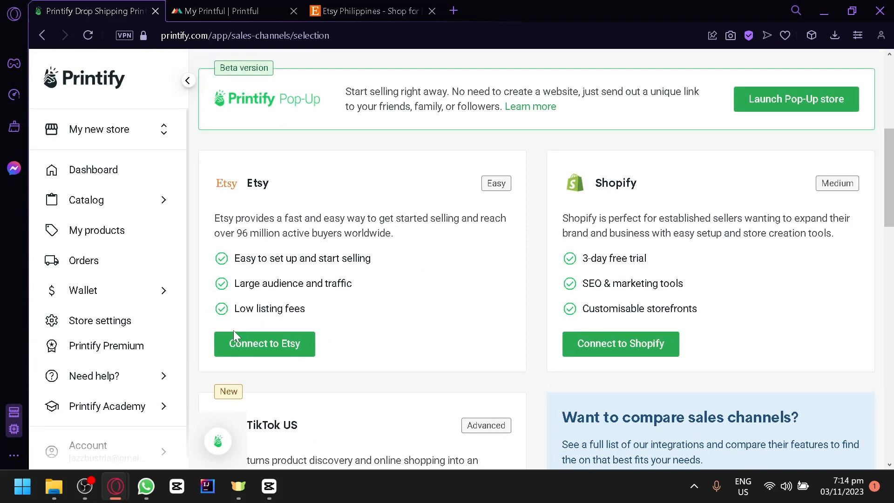
click(82, 170)
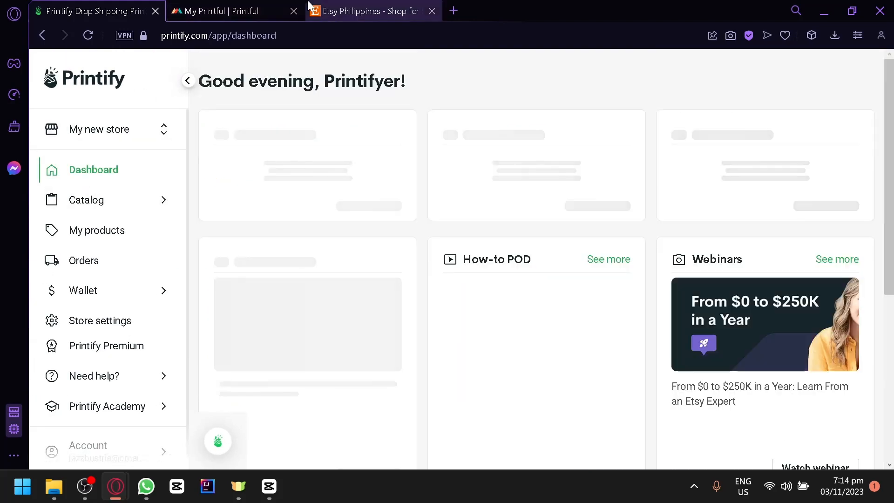
Step: Switch to Printful, start selling online and open the choice of ecommerce platforms for the store
click(273, 7)
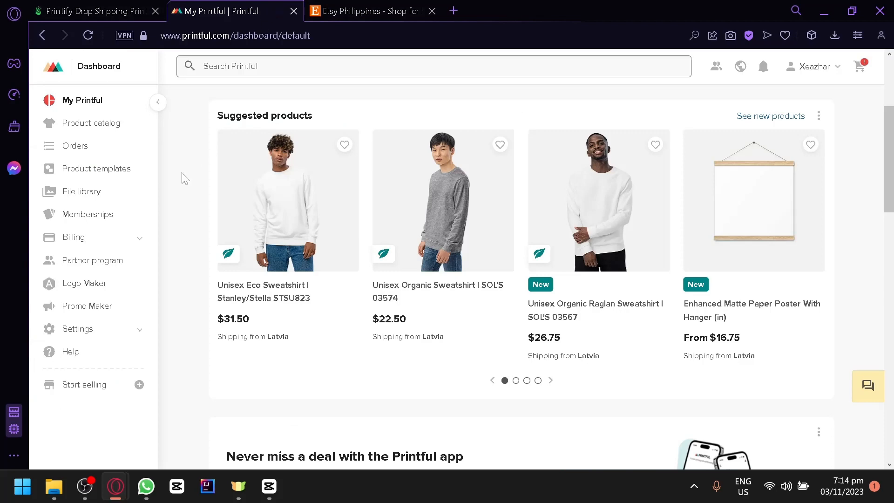
scroll(94, 405, up, 5)
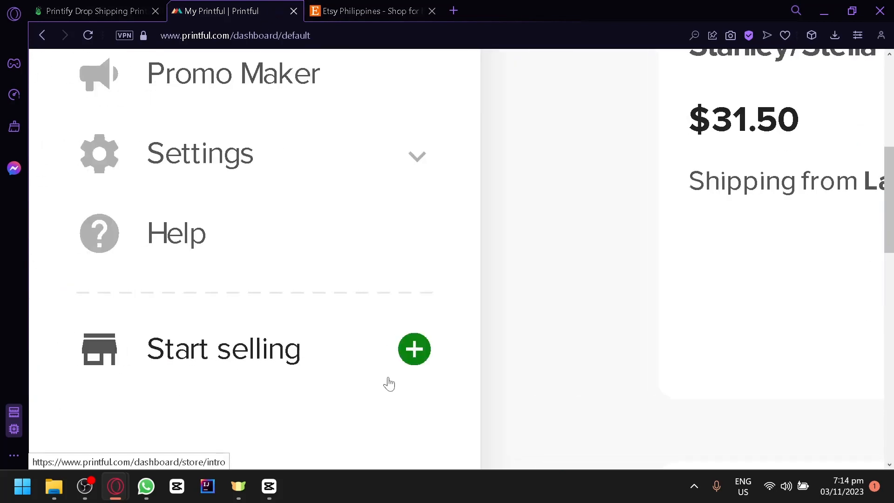
click(413, 358)
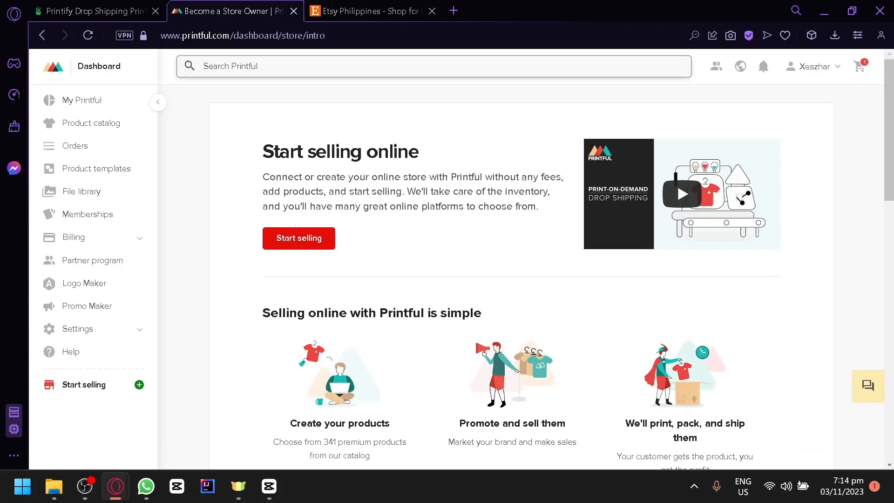
click(301, 245)
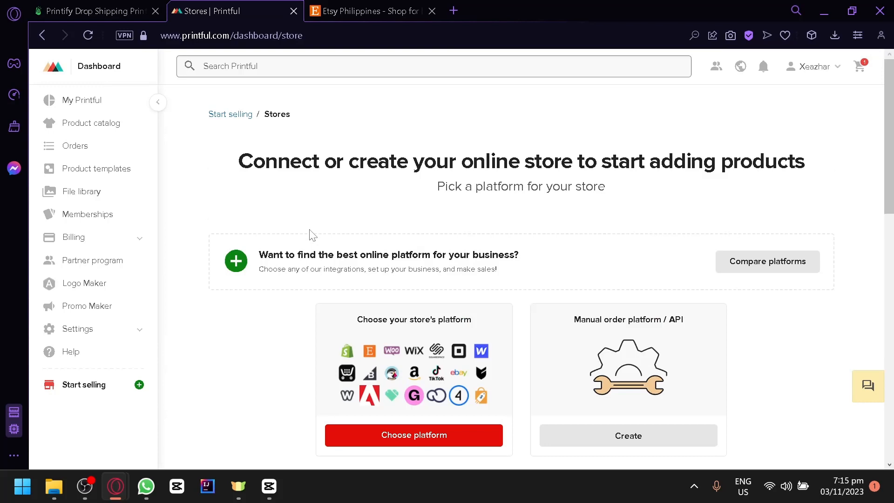
click(66, 9)
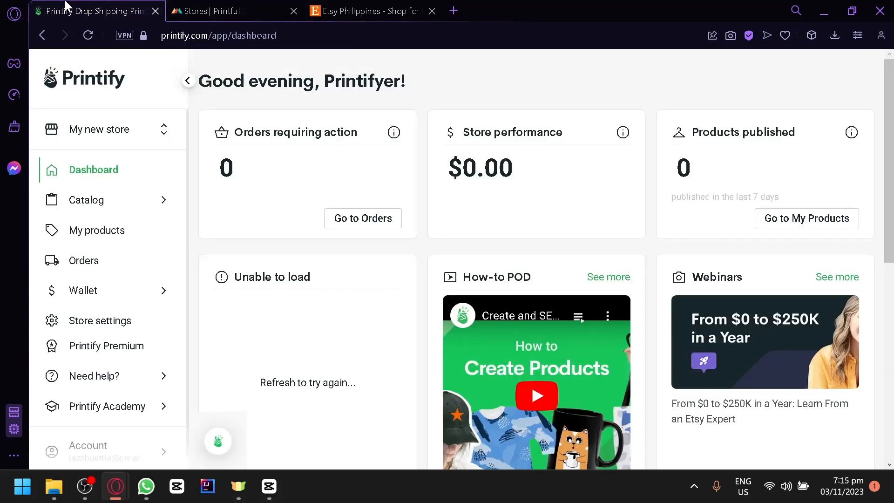
click(203, 9)
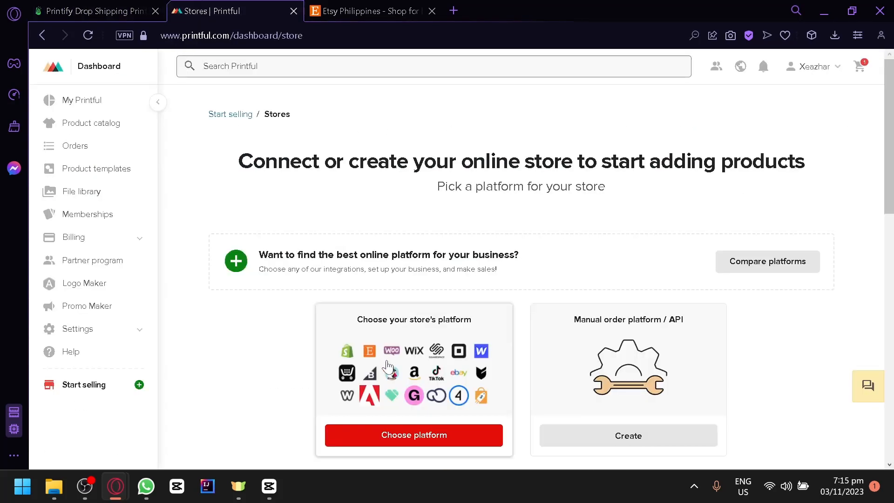
click(413, 429)
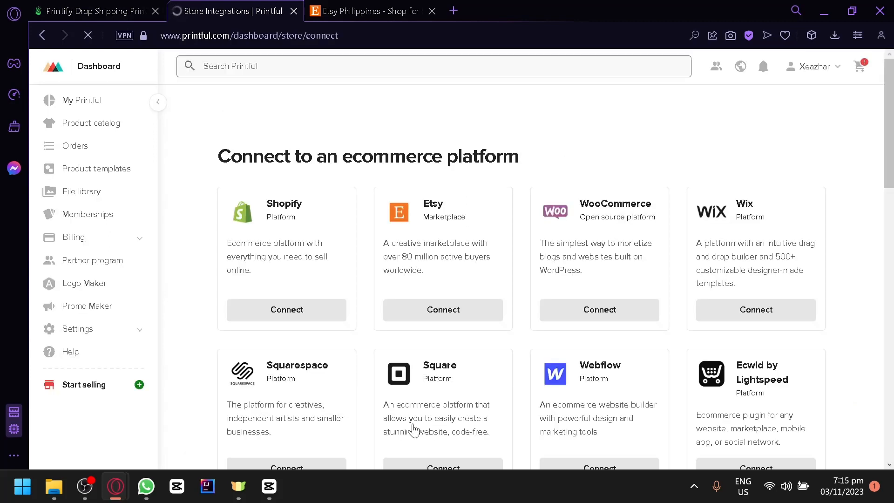
Step: Examine the Etsy marketplace option among Printful's ecommerce platforms
scroll(429, 258, up, 5)
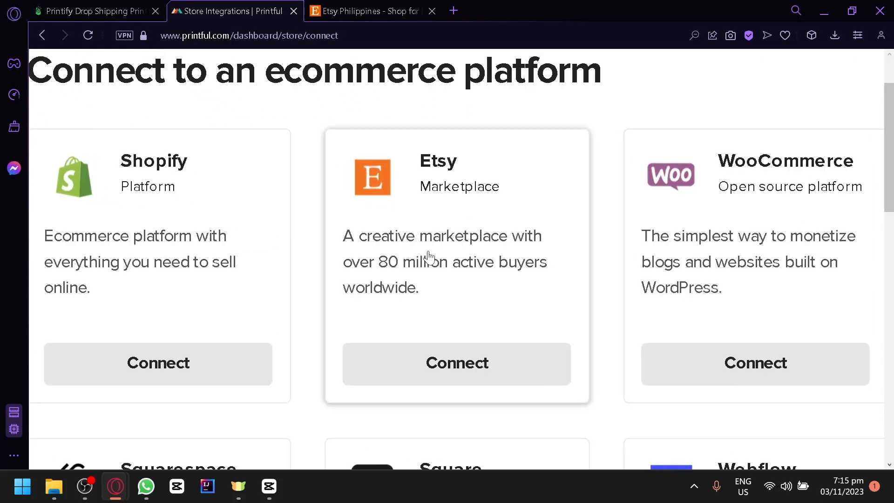
scroll(430, 257, right, 1)
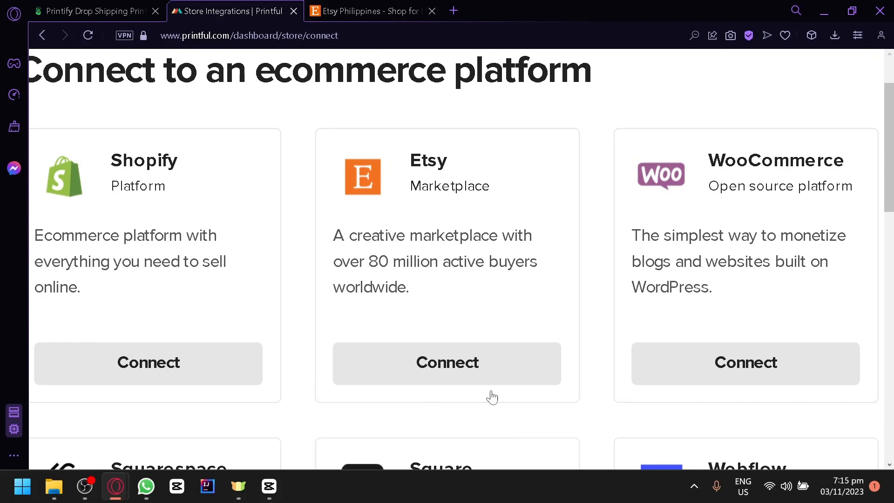
click(89, 6)
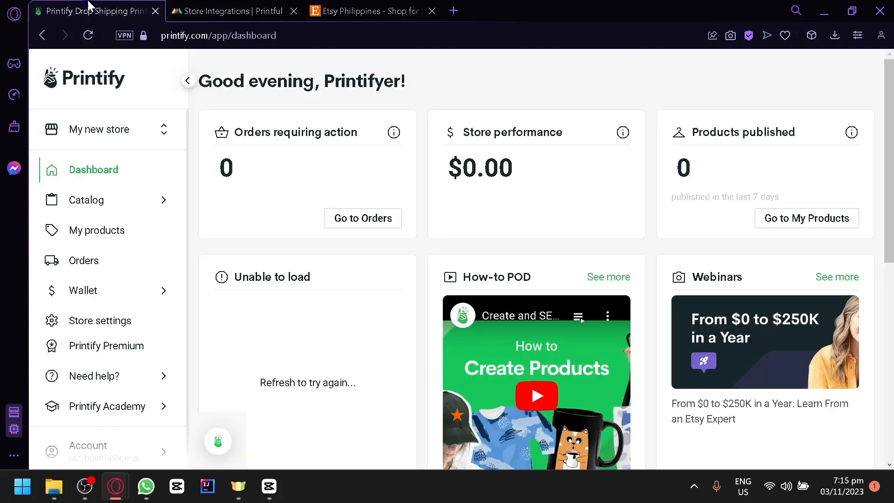
click(248, 6)
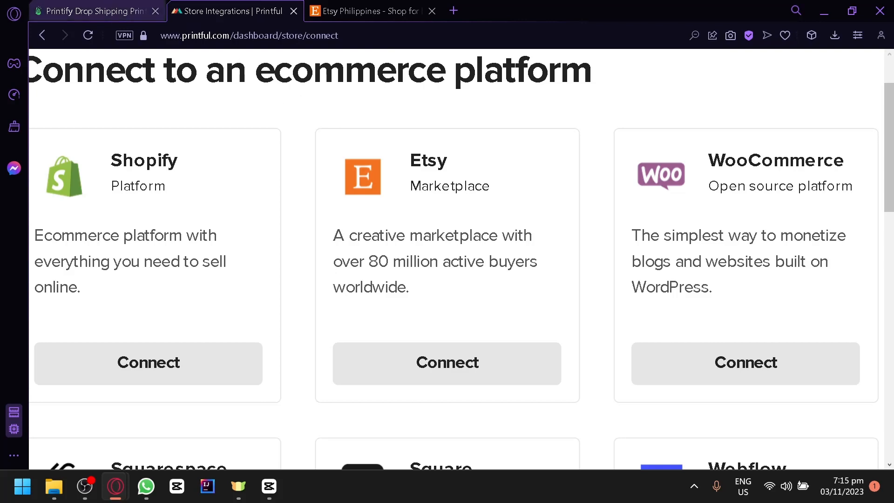
scroll(294, 210, down, 5)
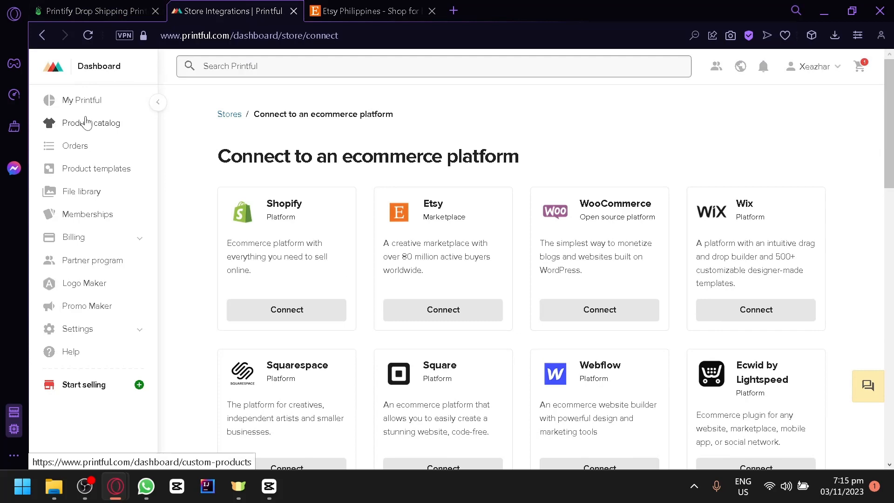
Step: Switch to Printify, open the first Unisex Jersey Short Sleeve Tee in My products and view its publishing settings
click(92, 6)
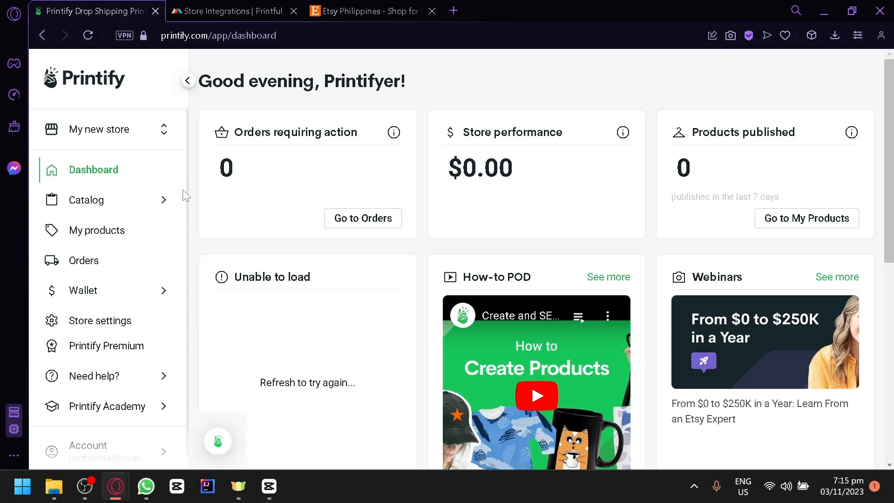
click(98, 230)
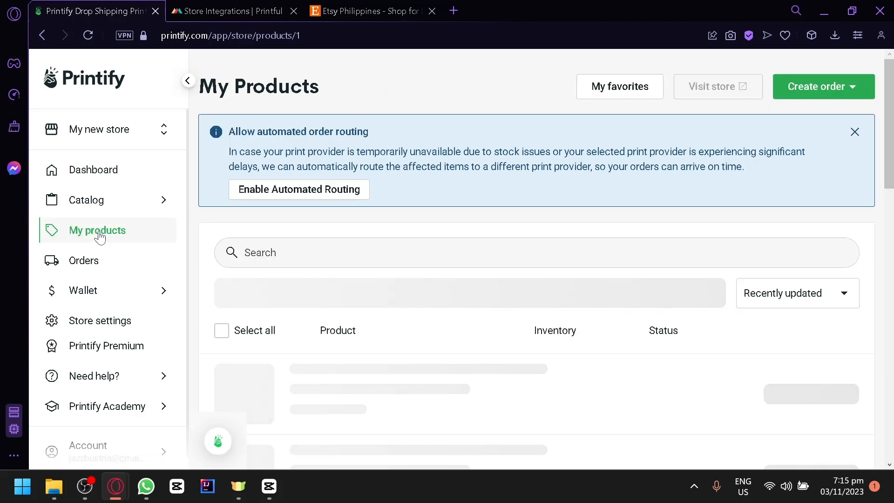
scroll(349, 289, down, 5)
scroll(353, 291, up, 1)
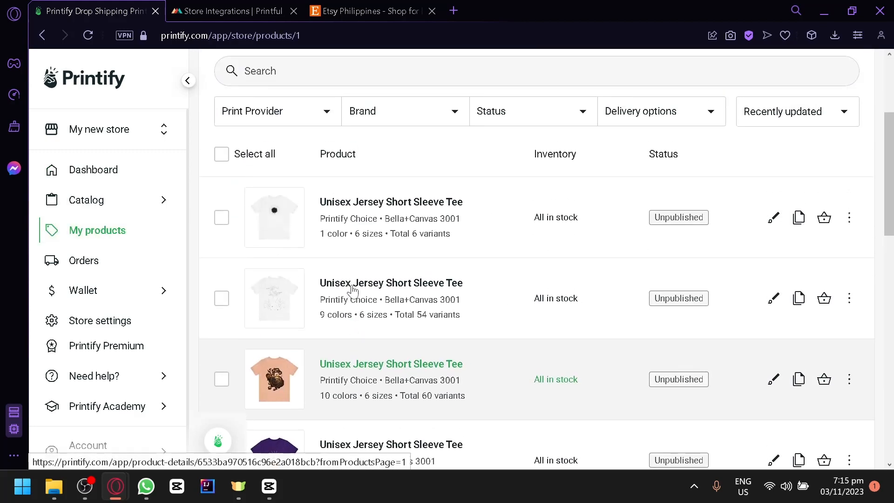
click(666, 226)
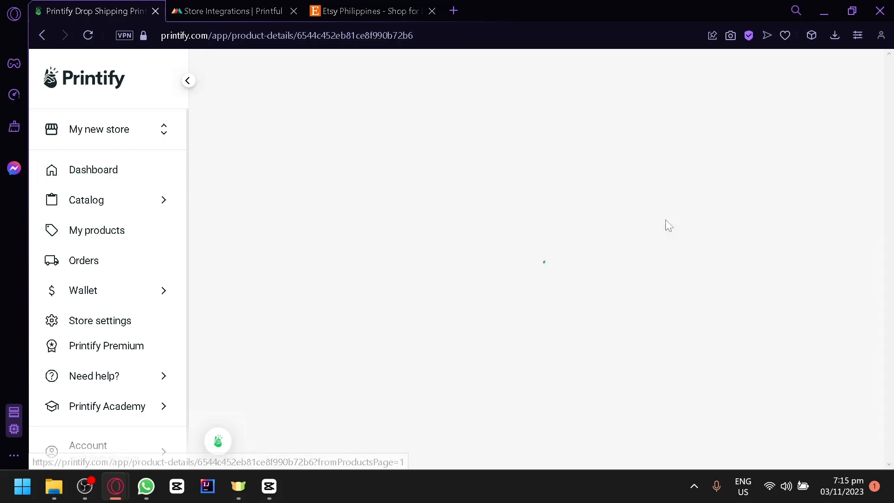
scroll(512, 275, down, 20)
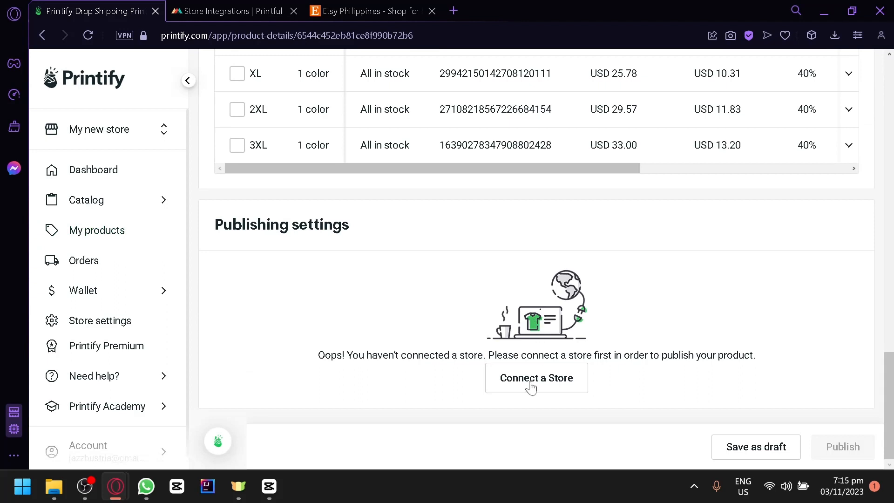
Step: Browse Printify's catalog categories and expand Accessories to view its subcategories
click(133, 205)
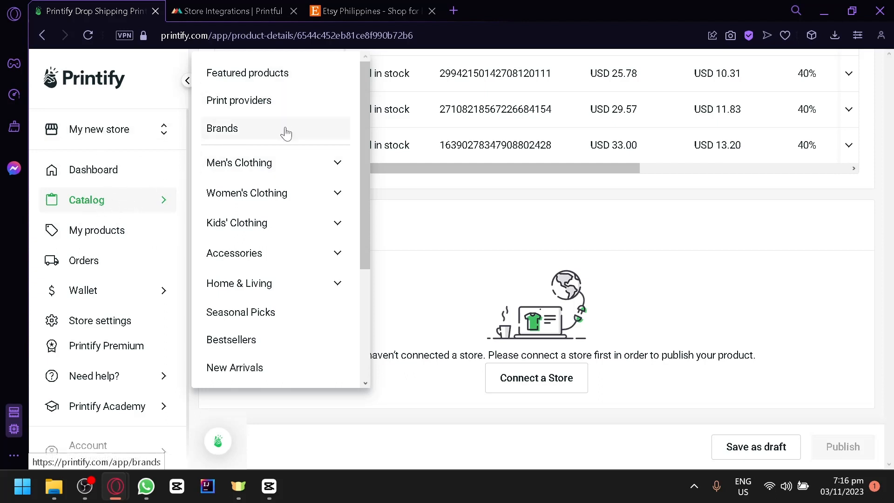
scroll(276, 159, down, 4)
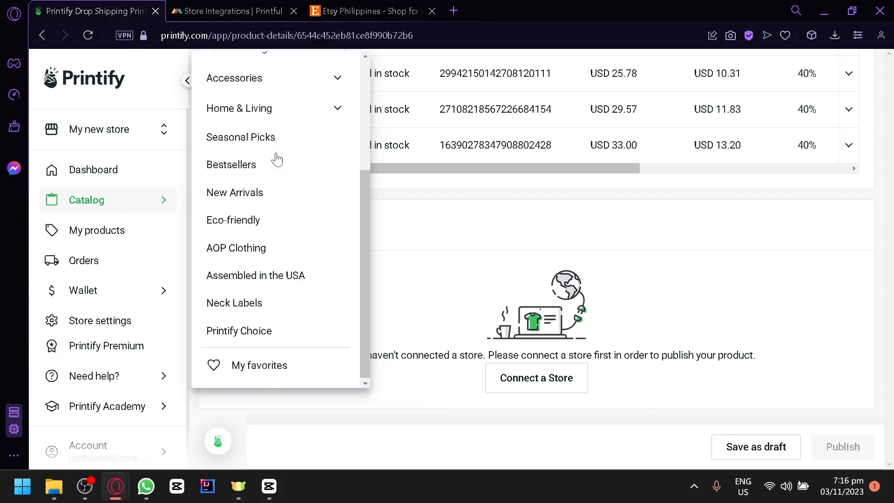
scroll(276, 158, up, 4)
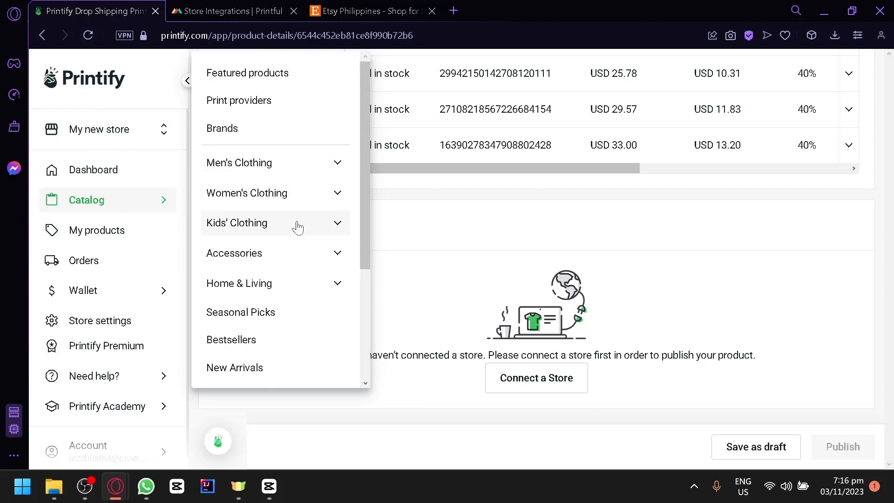
click(316, 264)
scroll(315, 264, down, 2)
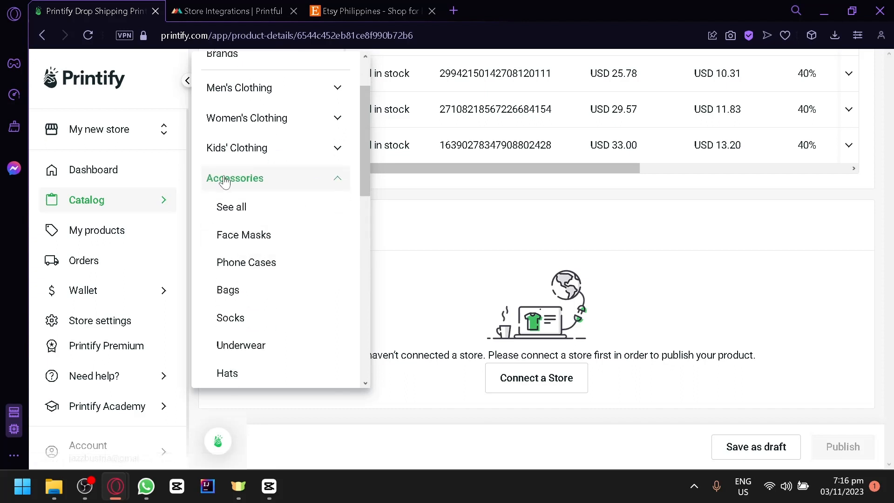
Step: Show all of Printify's Accessories categories and look through the available product types
click(228, 206)
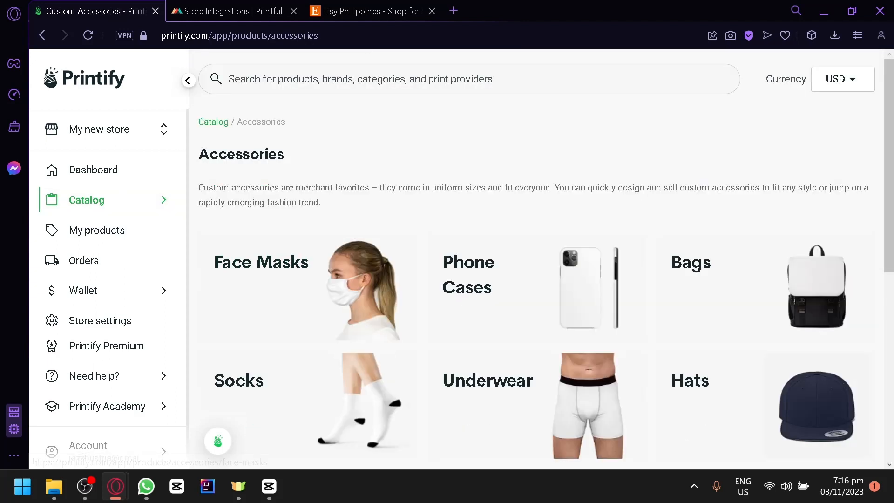
scroll(391, 192, down, 4)
scroll(391, 192, up, 1)
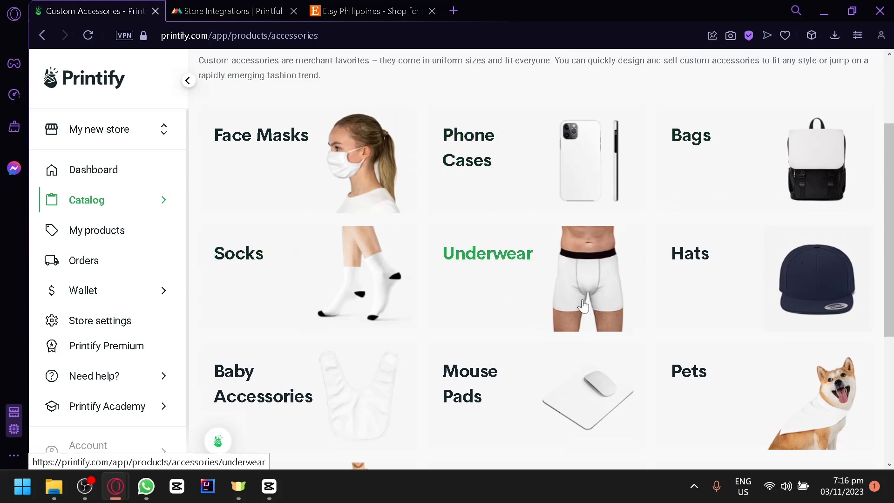
scroll(583, 305, down, 3)
scroll(583, 305, down, 1)
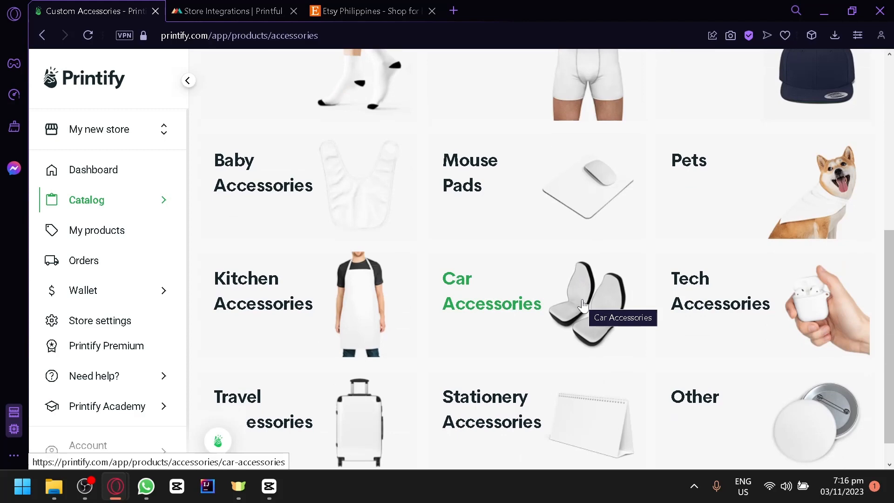
scroll(583, 305, down, 1)
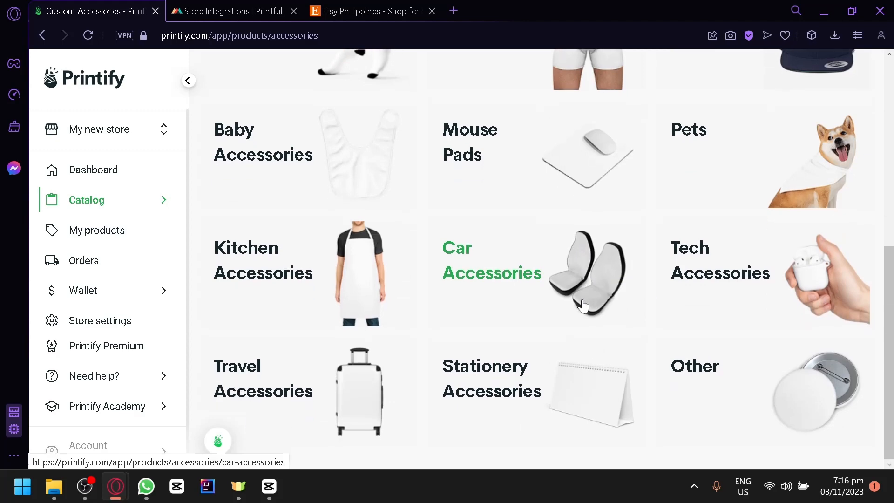
scroll(583, 305, up, 7)
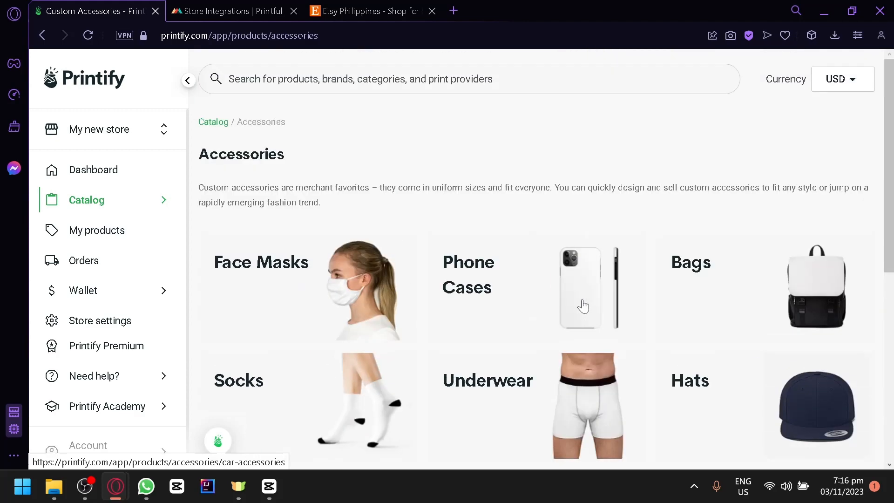
scroll(583, 305, down, 1)
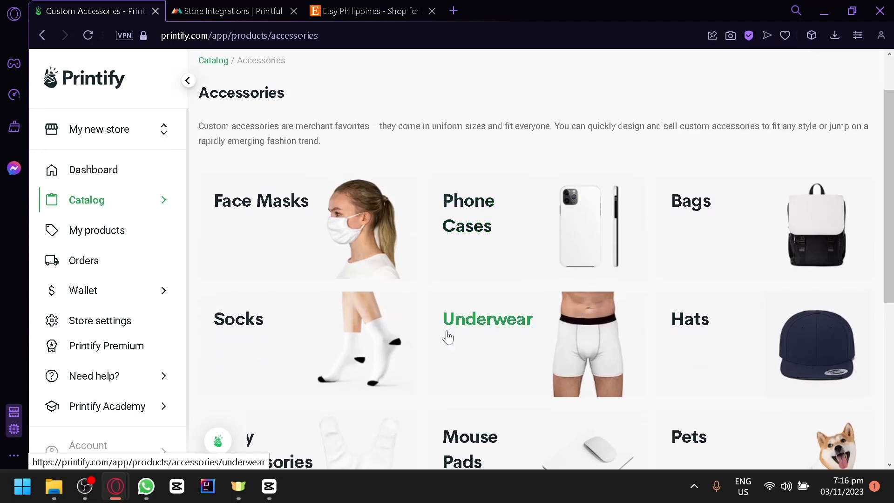
Step: Open the Socks category under Accessories and examine the sock models with their prices and providers
click(292, 337)
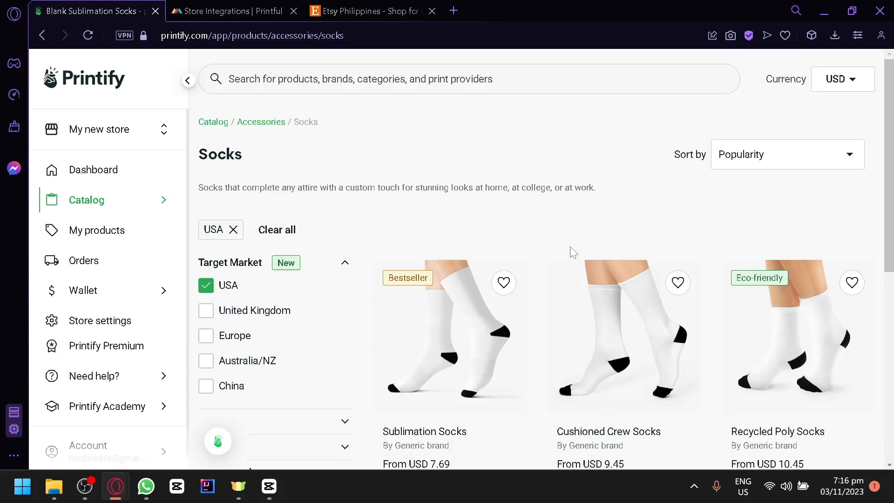
scroll(573, 252, down, 6)
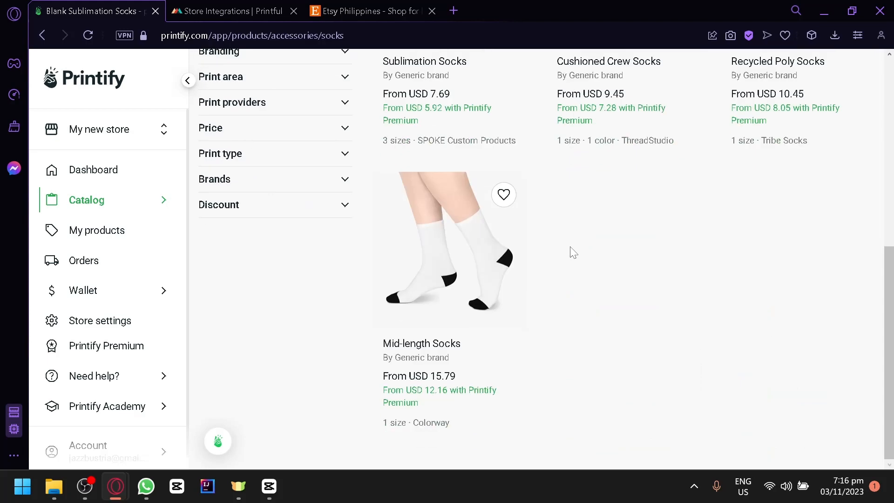
scroll(573, 252, up, 3)
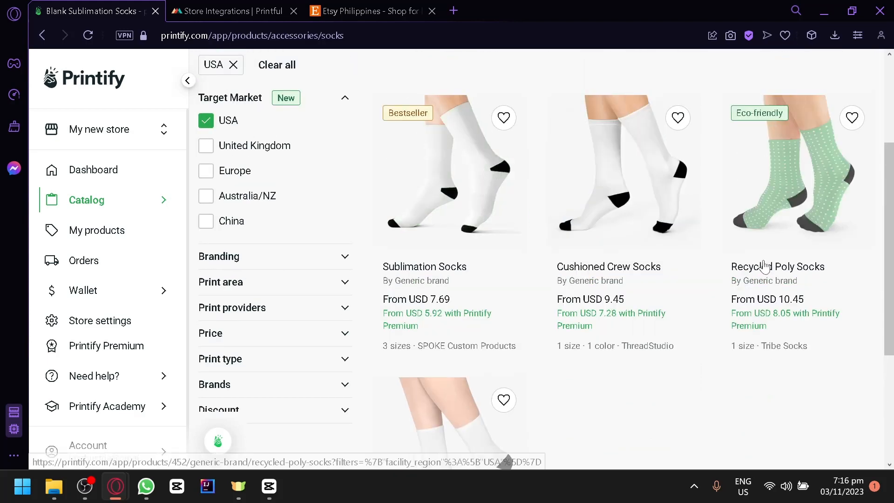
scroll(436, 428, down, 3)
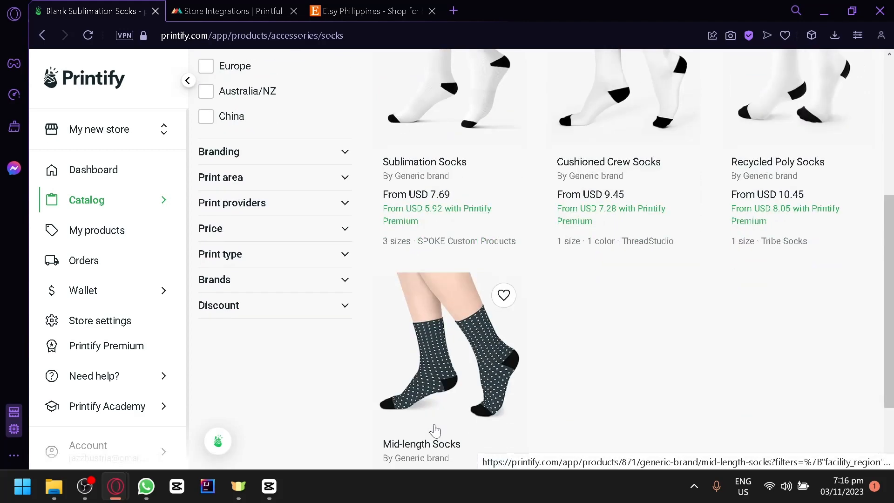
scroll(488, 333, up, 5)
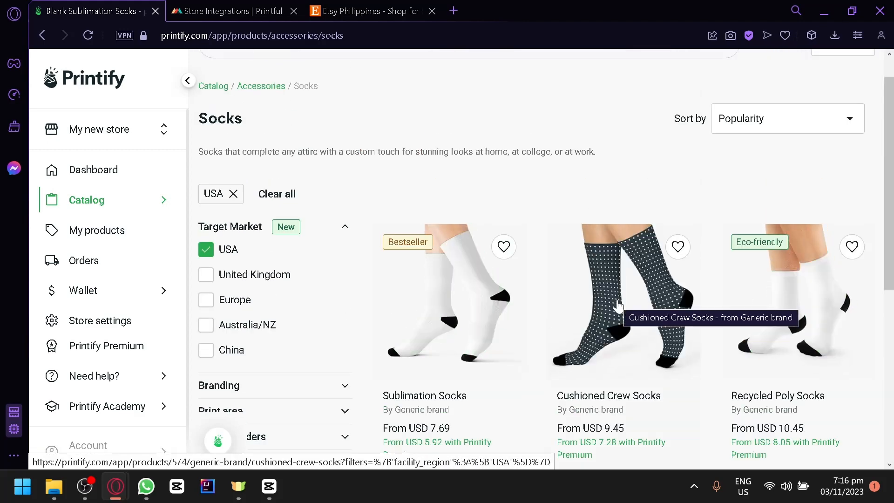
scroll(444, 352, down, 3)
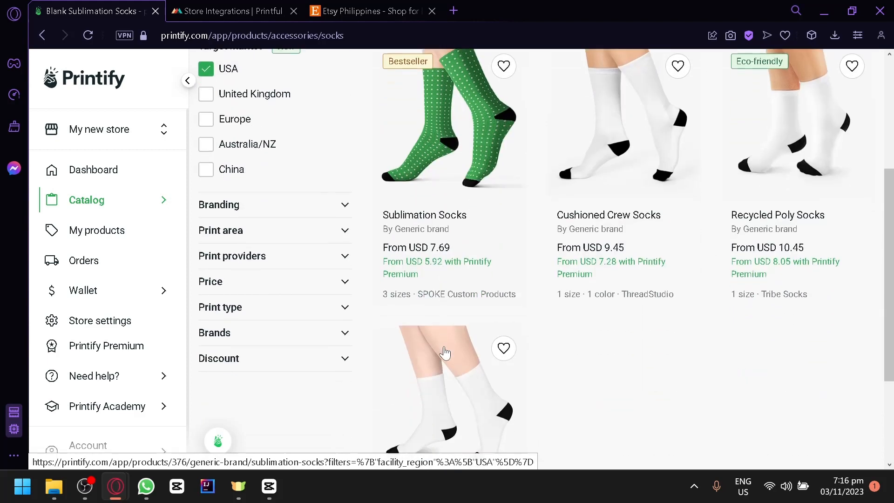
scroll(535, 281, up, 2)
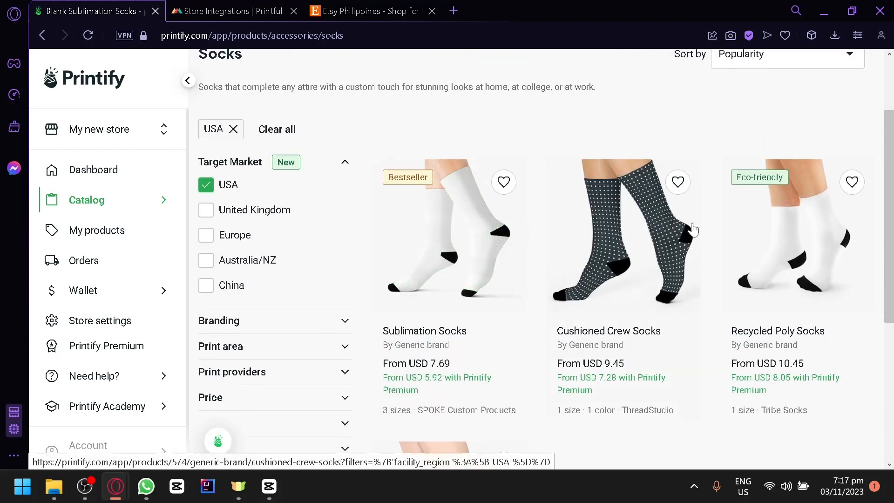
scroll(711, 263, down, 4)
scroll(468, 281, up, 6)
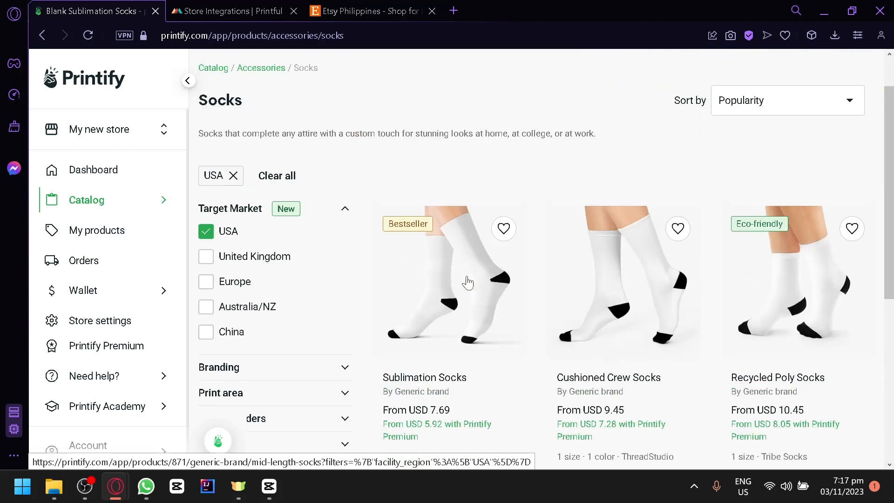
Step: Open T-shirts under Men's Clothing in the catalog and browse the shirt models, brands and prices
mouse_move(96, 200)
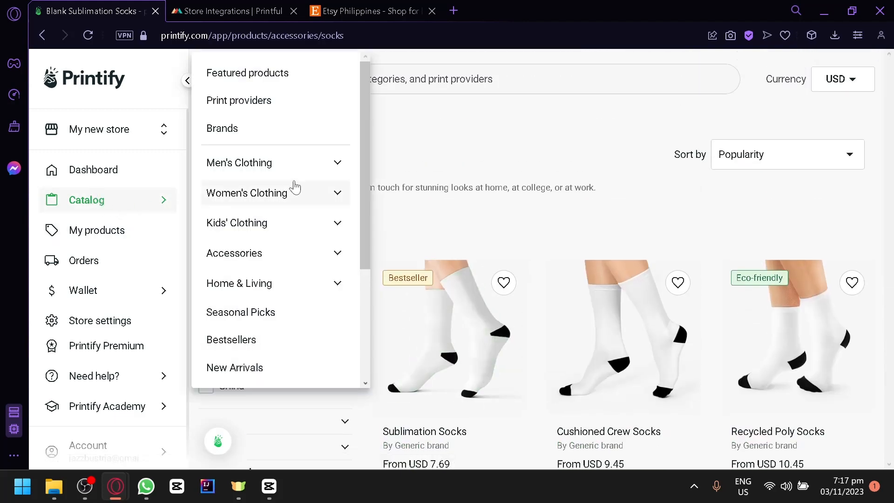
click(305, 172)
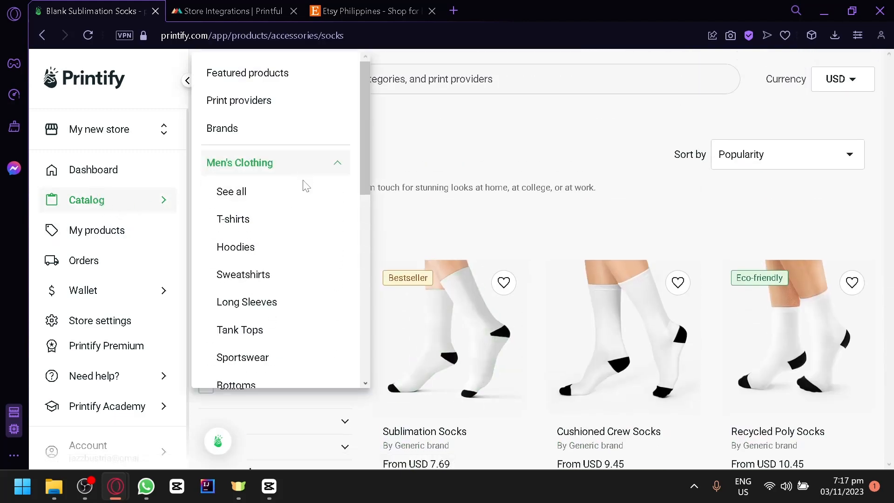
click(281, 220)
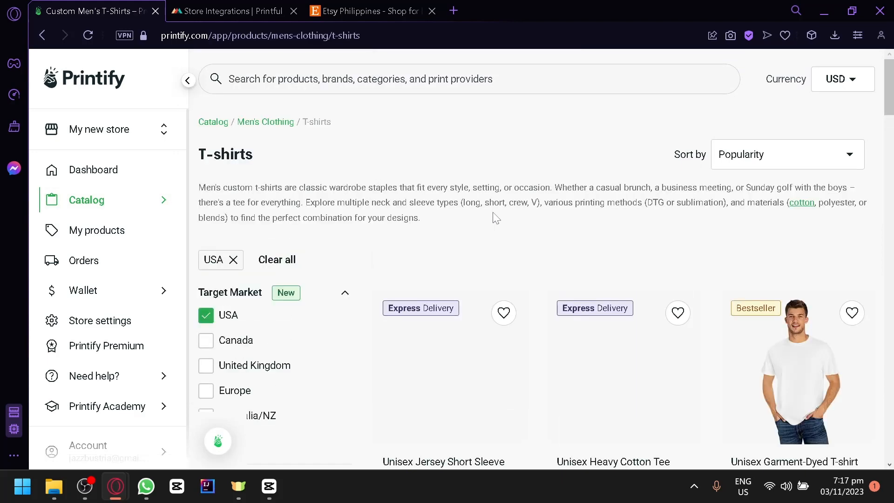
scroll(465, 219, down, 2)
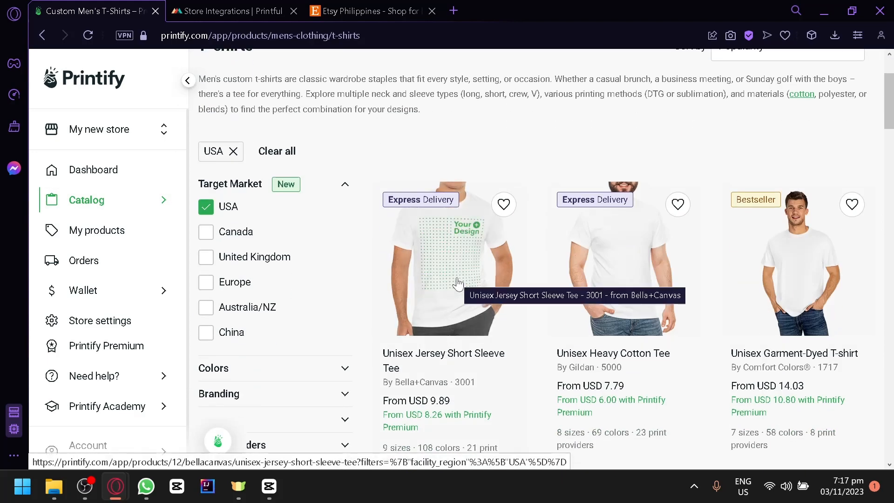
scroll(458, 283, down, 14)
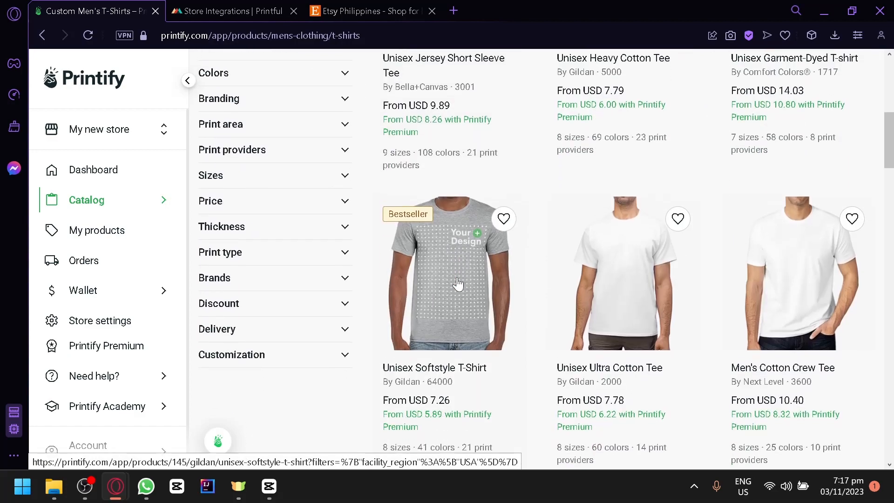
scroll(458, 283, down, 8)
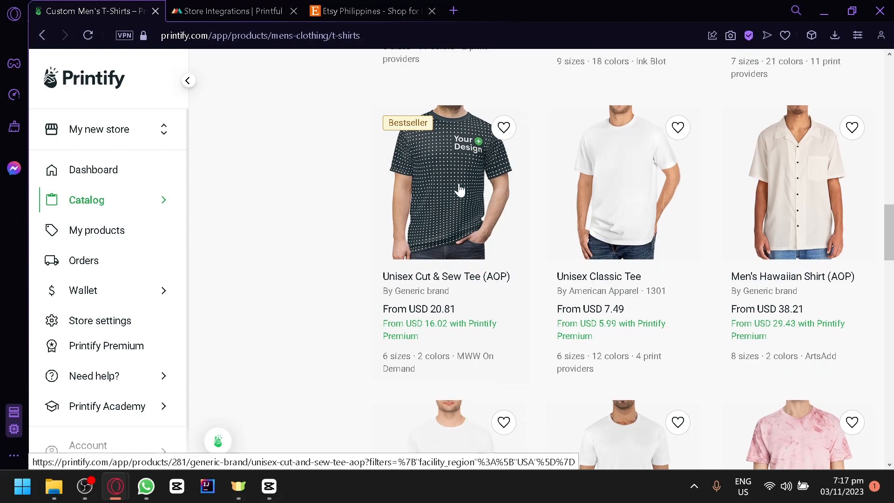
scroll(459, 190, up, 20)
scroll(459, 191, up, 6)
scroll(459, 191, down, 13)
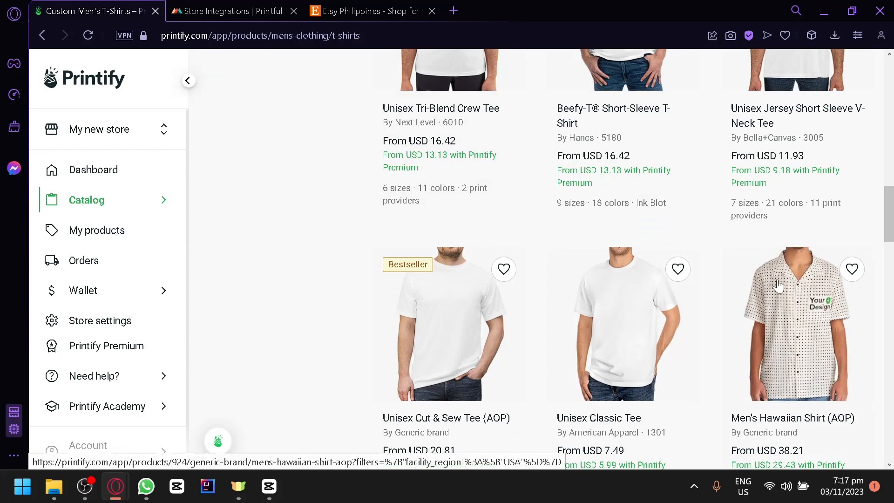
scroll(814, 311, down, 2)
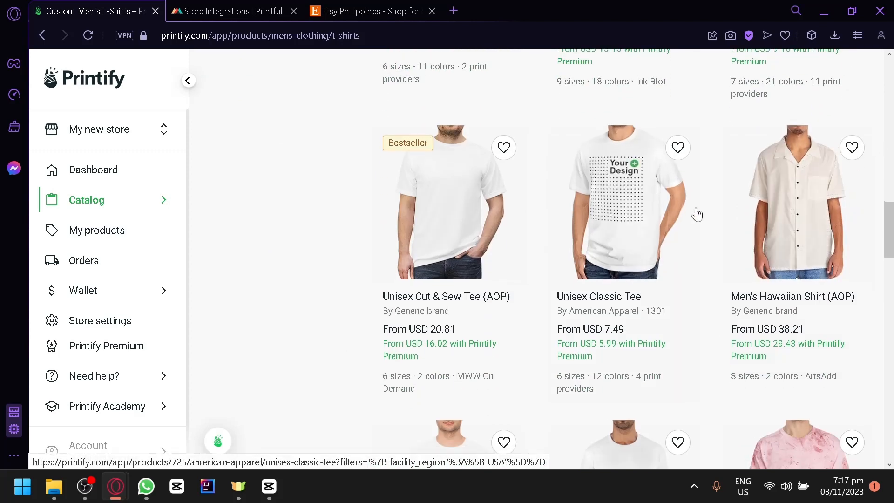
scroll(696, 212, down, 4)
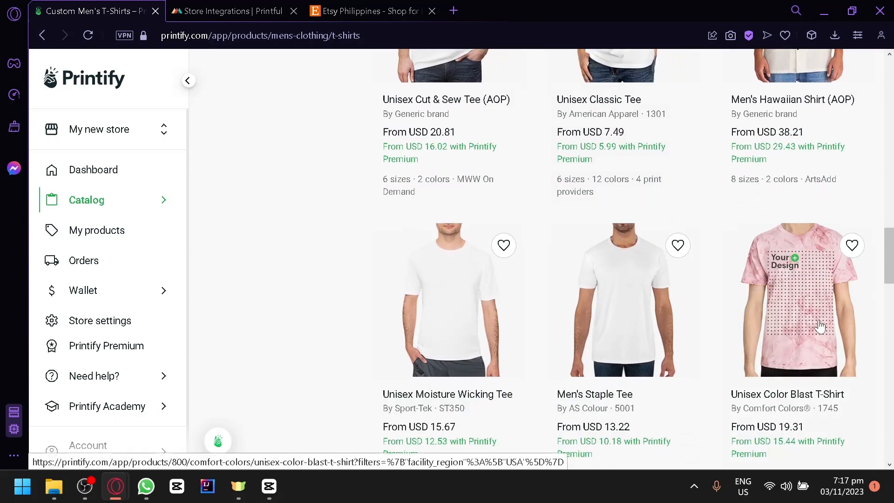
scroll(820, 326, up, 10)
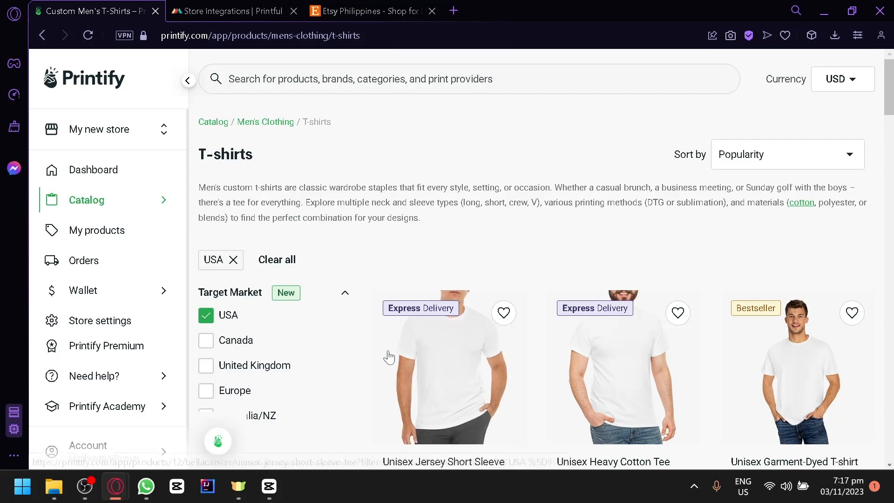
Step: Open the Bella+Canvas 3001 Unisex Jersey Short Sleeve Tee and review its price, shipping, production time and colors
click(431, 363)
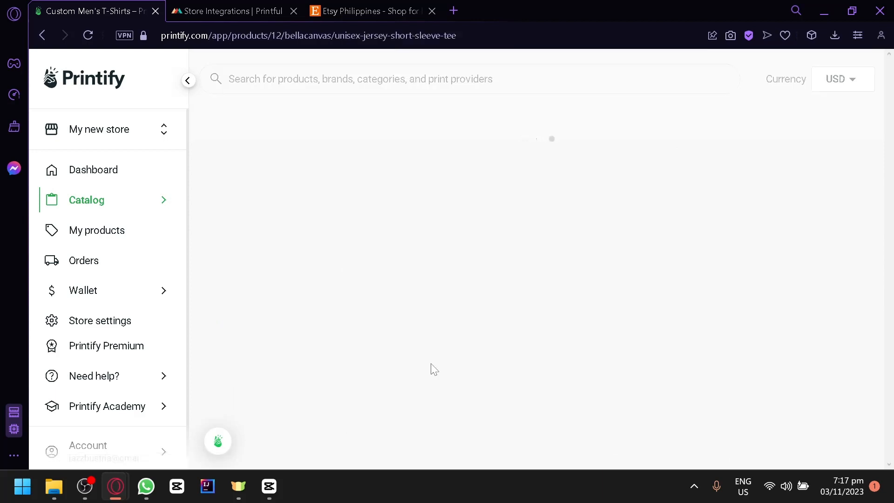
scroll(536, 268, down, 4)
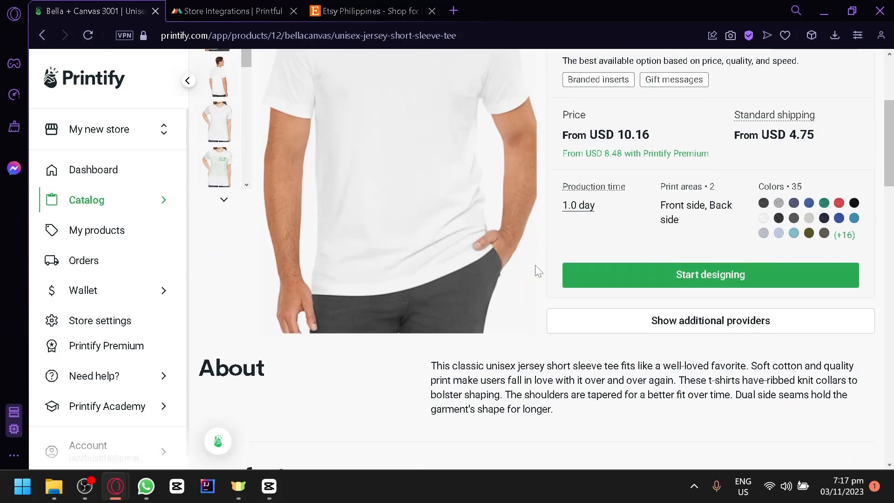
scroll(535, 268, up, 3)
scroll(680, 198, down, 2)
scroll(678, 194, up, 1)
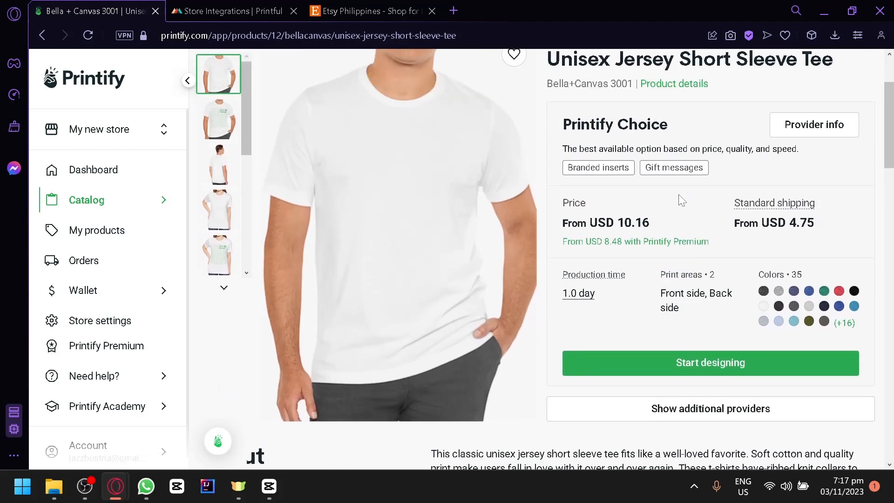
Step: Show the additional print providers for the tee and examine their ratings, prices and shipping
click(708, 411)
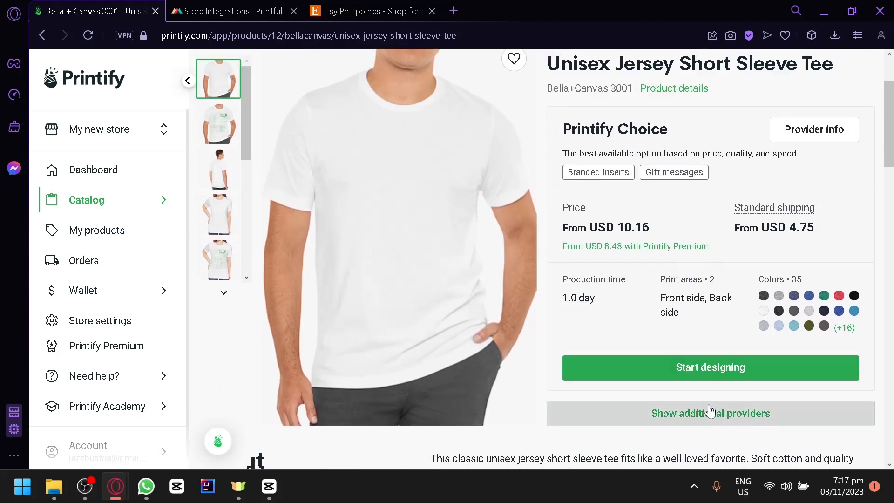
scroll(710, 411, down, 3)
scroll(710, 411, down, 6)
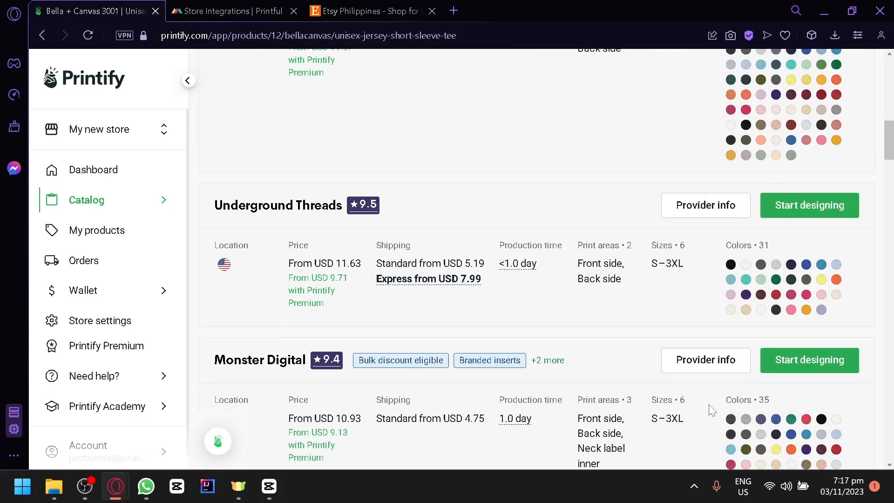
scroll(711, 411, up, 4)
scroll(712, 409, up, 5)
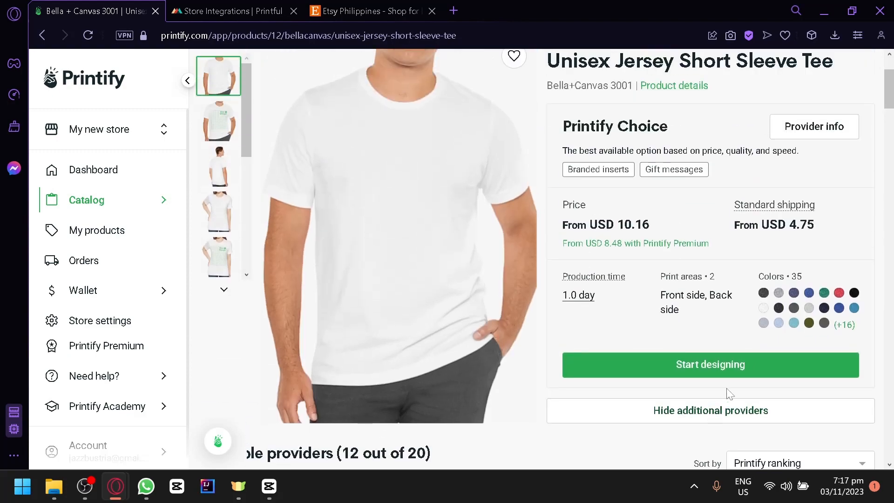
Step: Start designing the tee with Printify Choice, keep the front side as the design view and review the available design sources
click(754, 367)
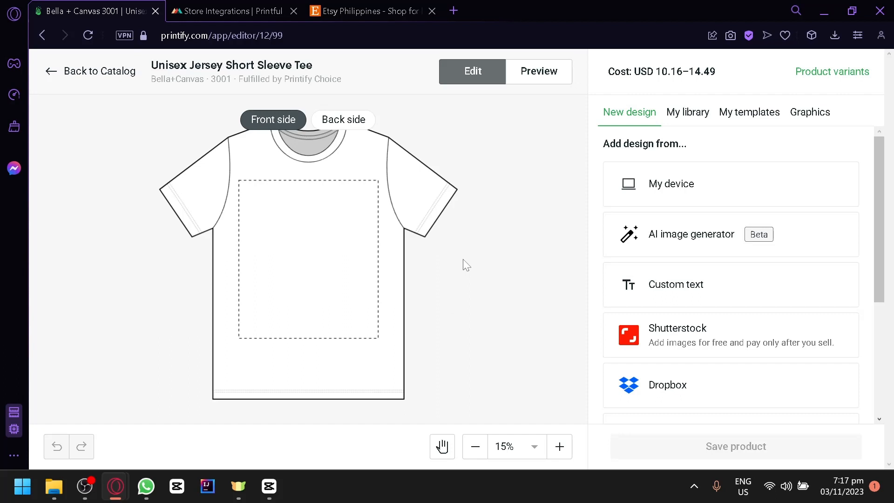
click(316, 127)
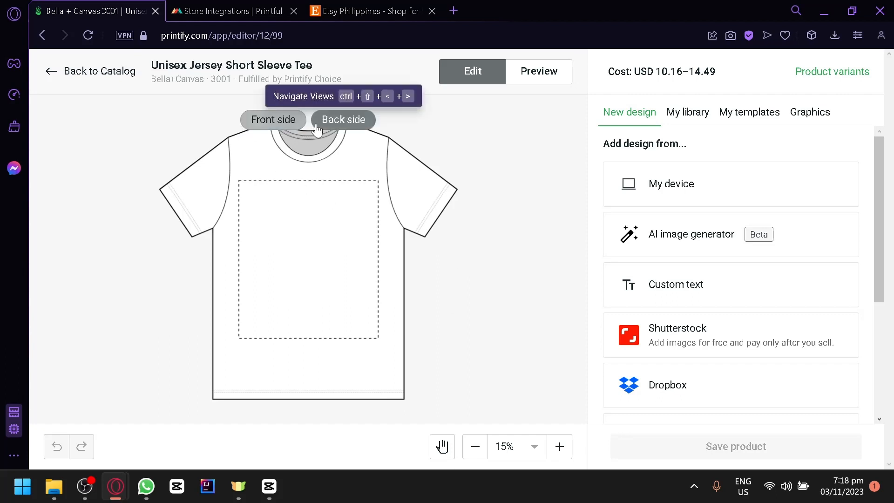
click(284, 123)
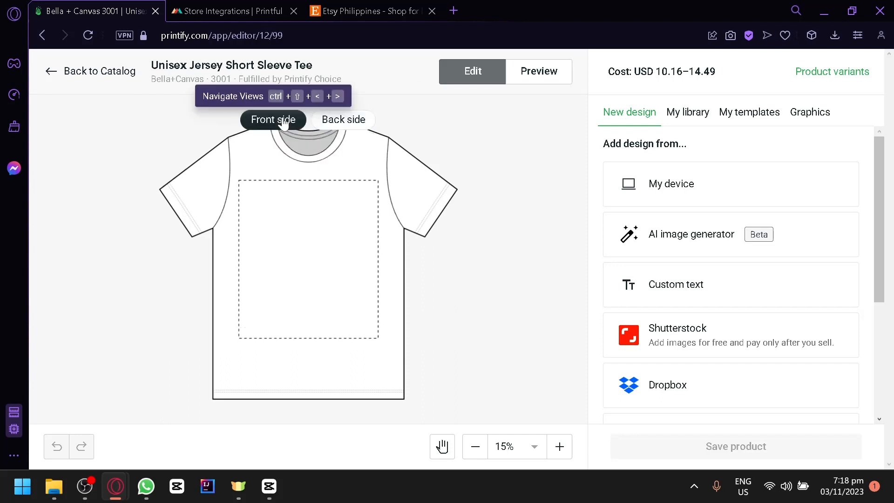
scroll(751, 196, down, 2)
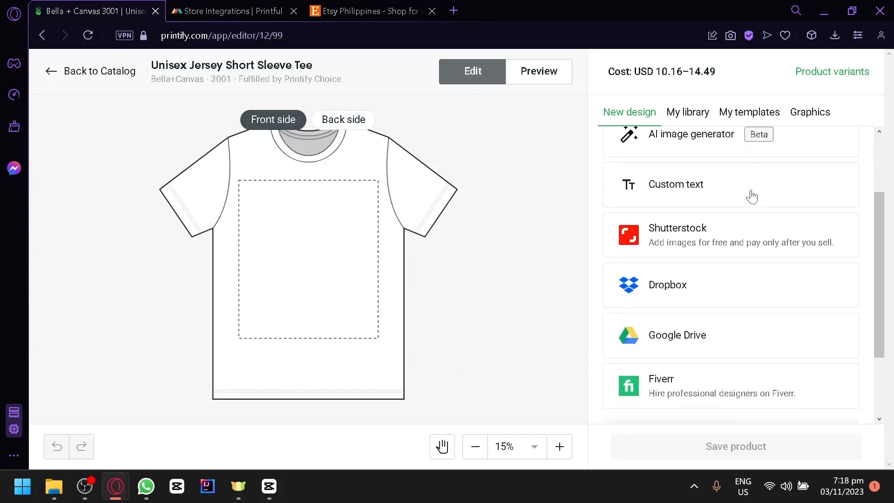
scroll(752, 196, up, 1)
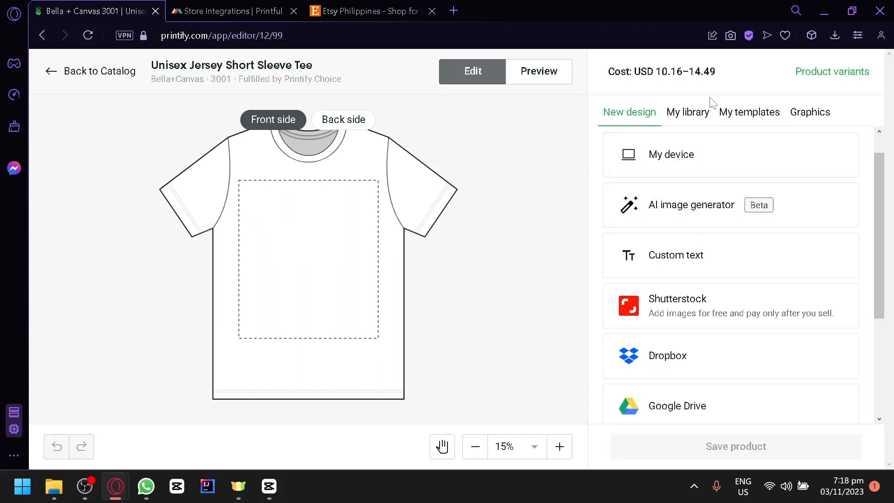
Step: Add black white sky t-shirt.png from the library to the tee's front, enlarge it to about 14.22 × 18.28 in and center it in the print area
scroll(722, 194, down, 3)
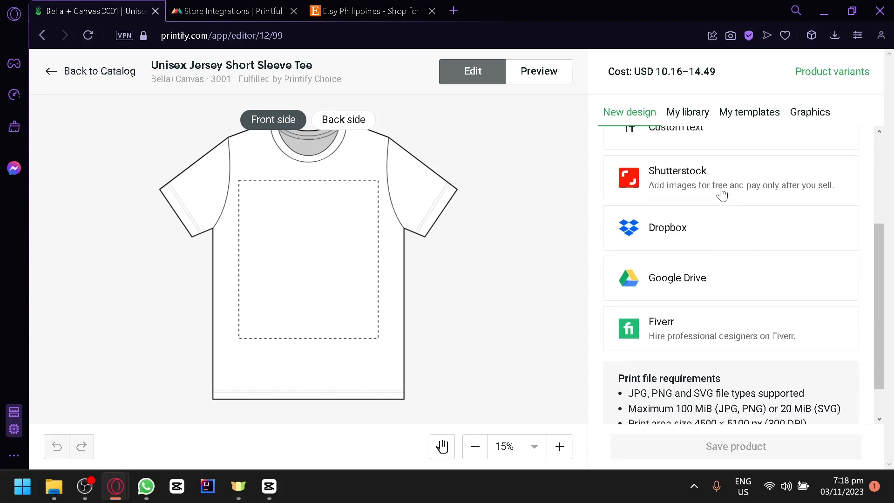
click(676, 125)
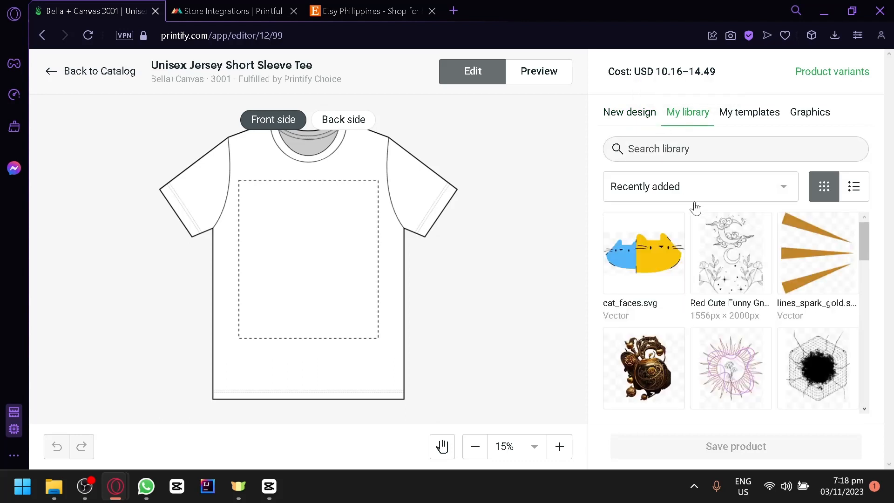
mouse_move(719, 246)
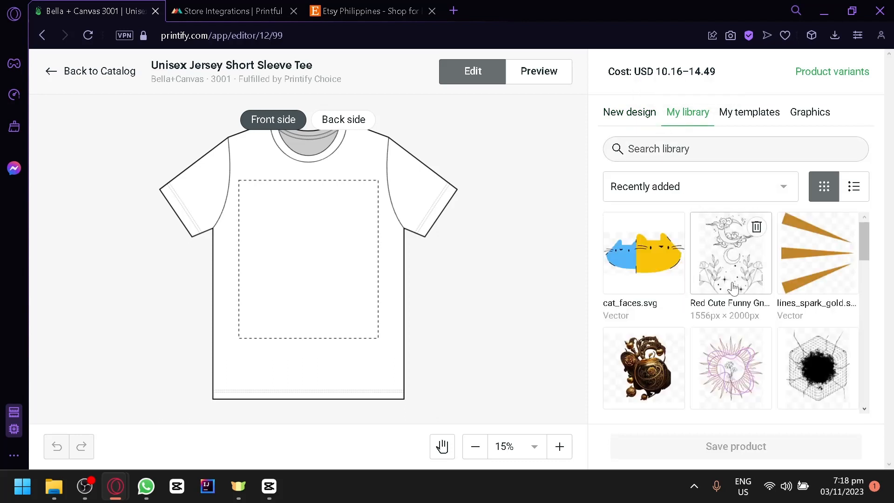
scroll(733, 288, down, 1)
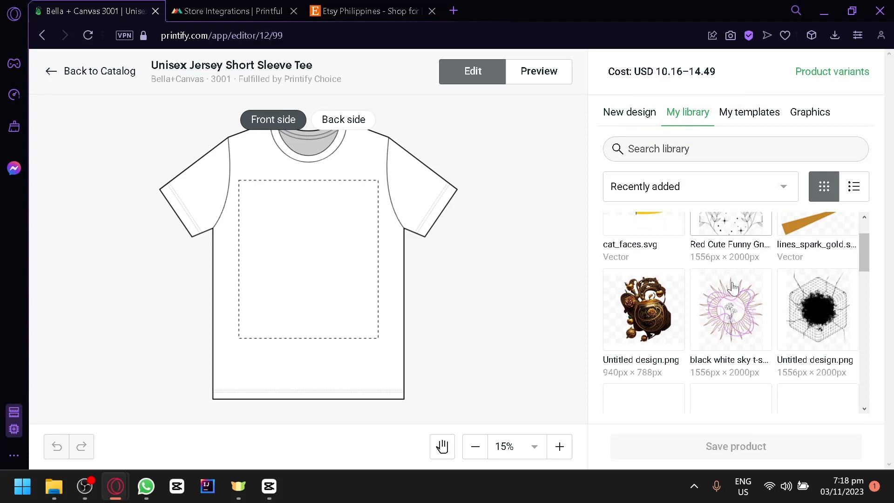
scroll(733, 287, down, 2)
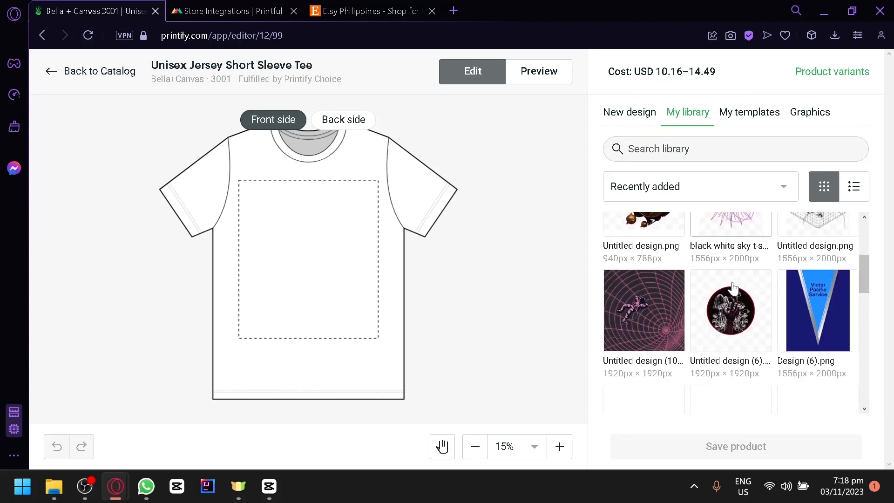
mouse_move(732, 288)
scroll(762, 311, up, 2)
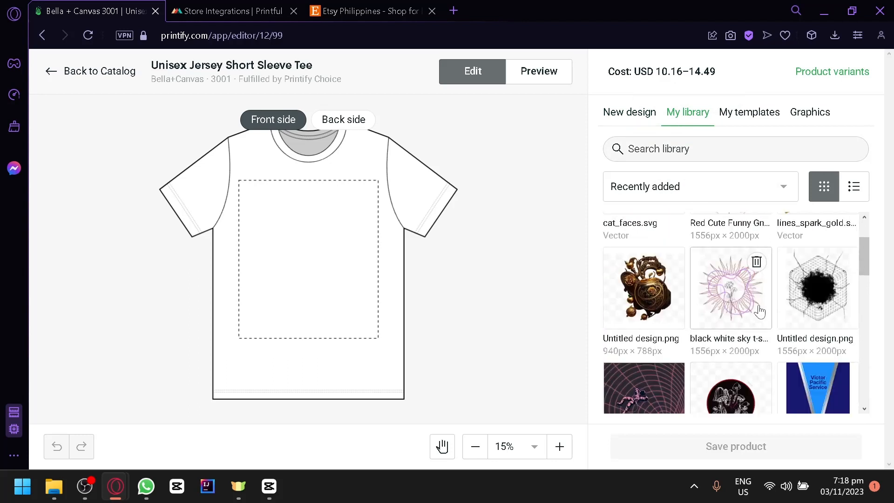
click(759, 310)
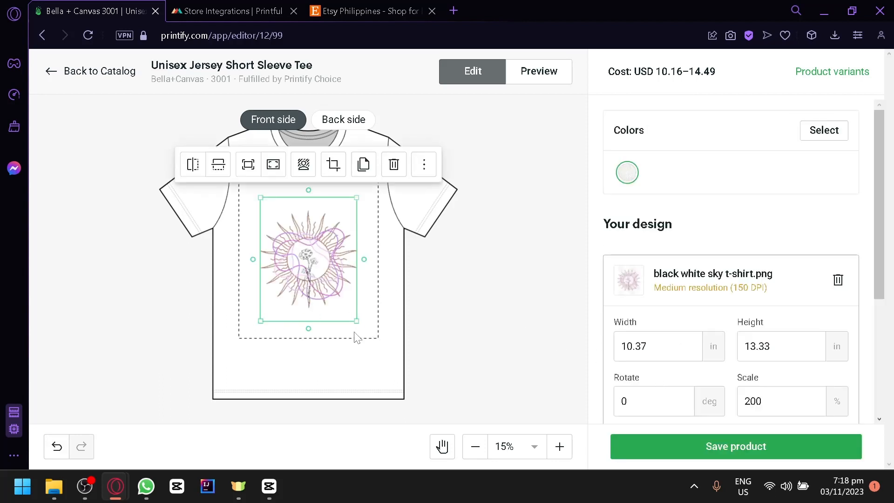
drag(357, 320, 374, 344)
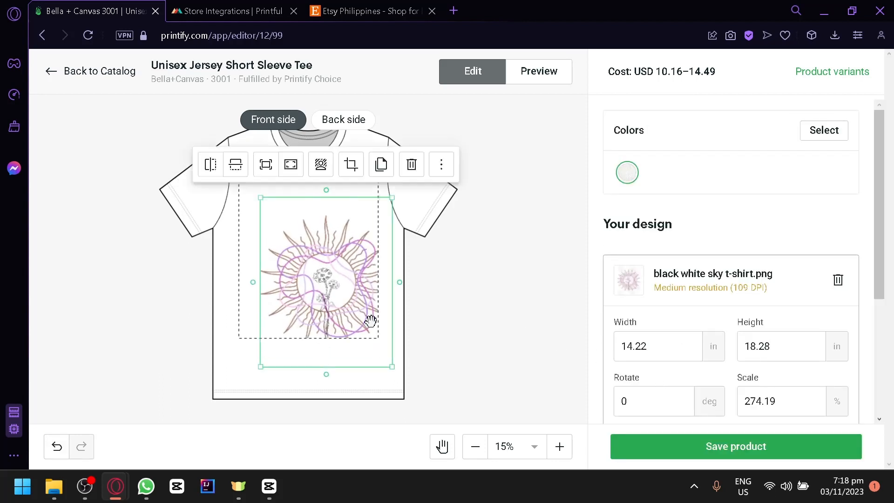
mouse_move(347, 294)
mouse_down()
mouse_move(339, 284)
mouse_move(348, 290)
mouse_up()
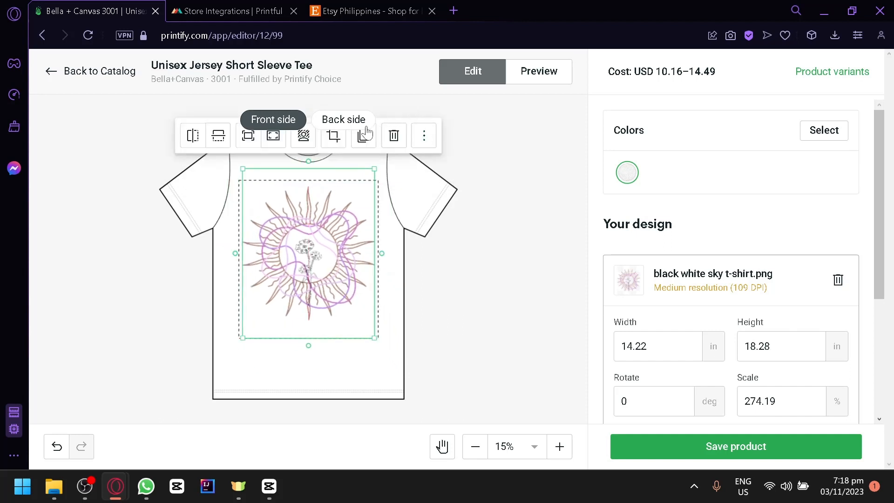
Step: Add the Red Cute Funny Gnome moon-and-flowers design from the library to the tee's back and enlarge it to about 12.69 × 16.31 in
click(344, 121)
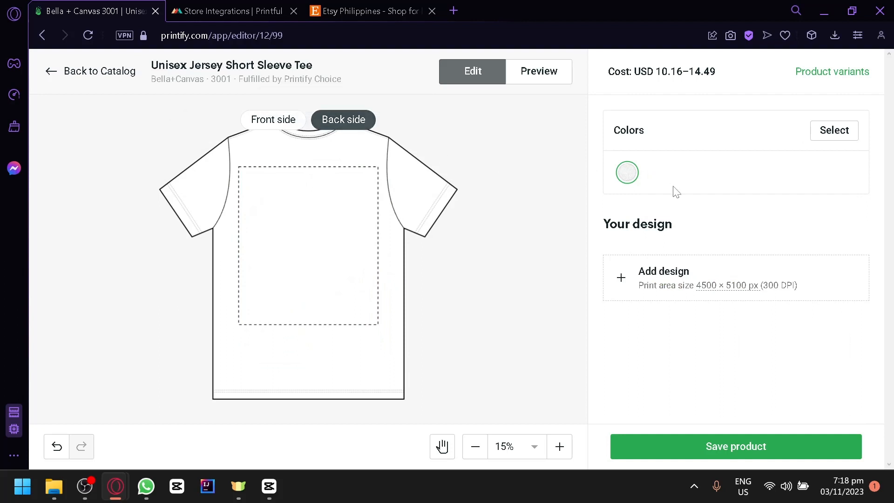
click(667, 295)
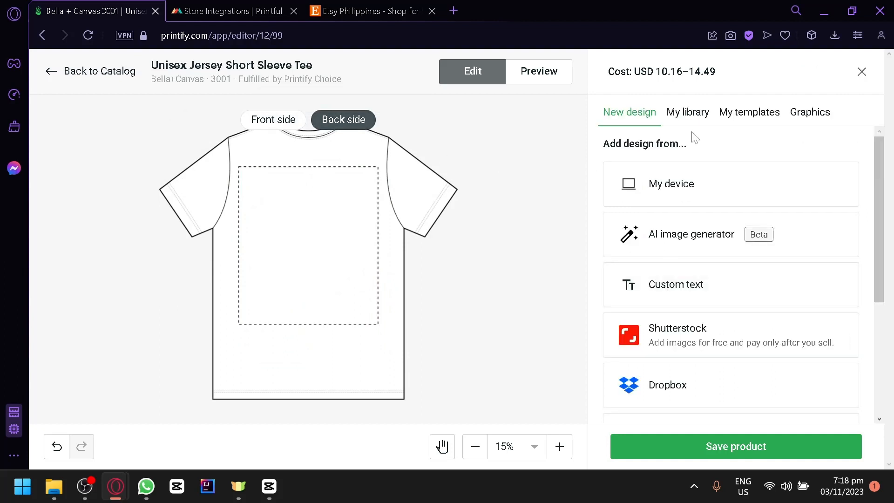
click(699, 121)
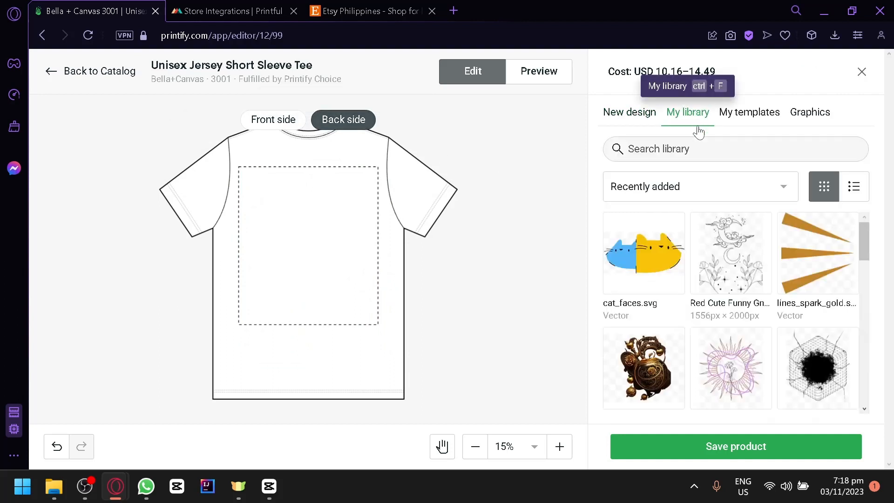
click(728, 278)
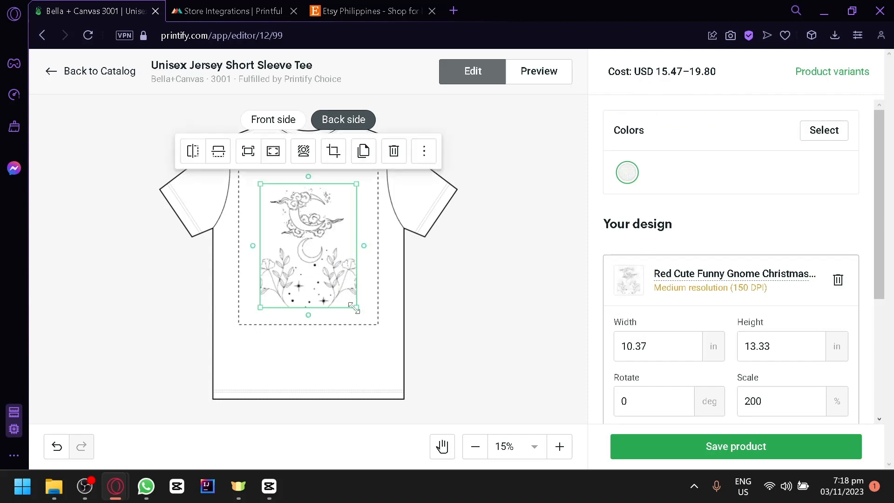
drag(354, 308, 342, 291)
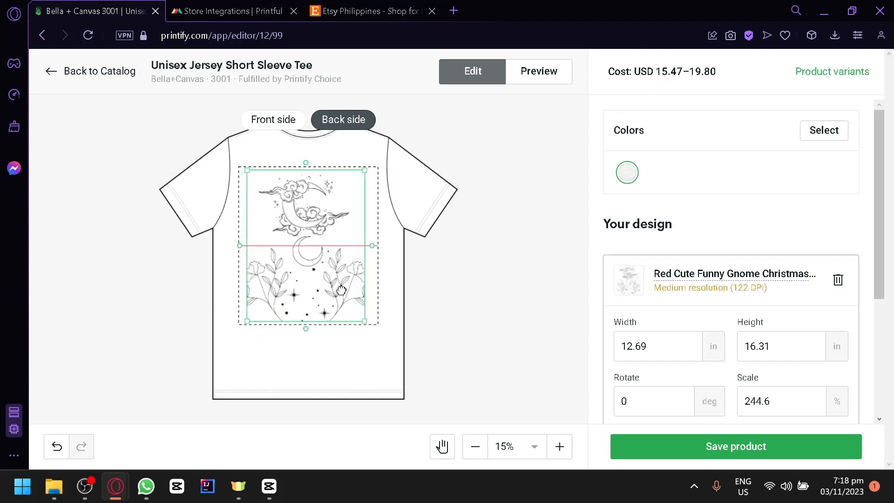
Step: Add the black splatter Untitled design.png to the tee's front, shrunk to about 3.03 × 3.89 in, in the print area's lower-right corner
click(285, 129)
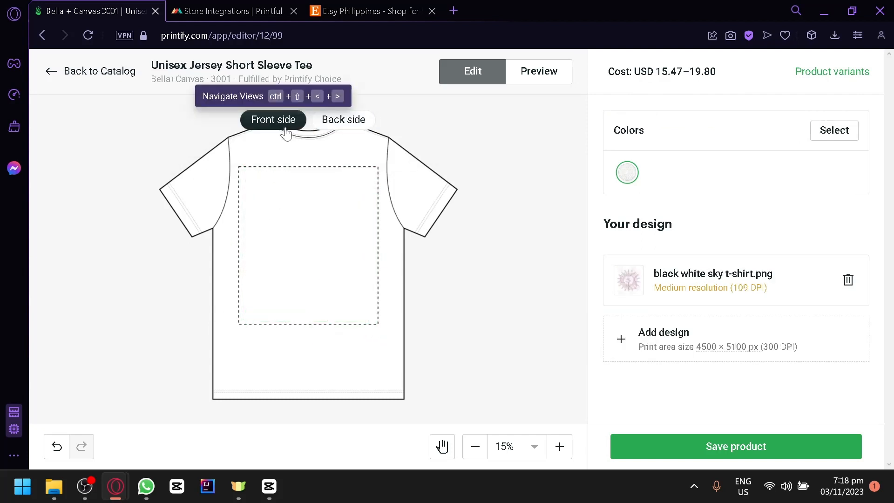
click(626, 336)
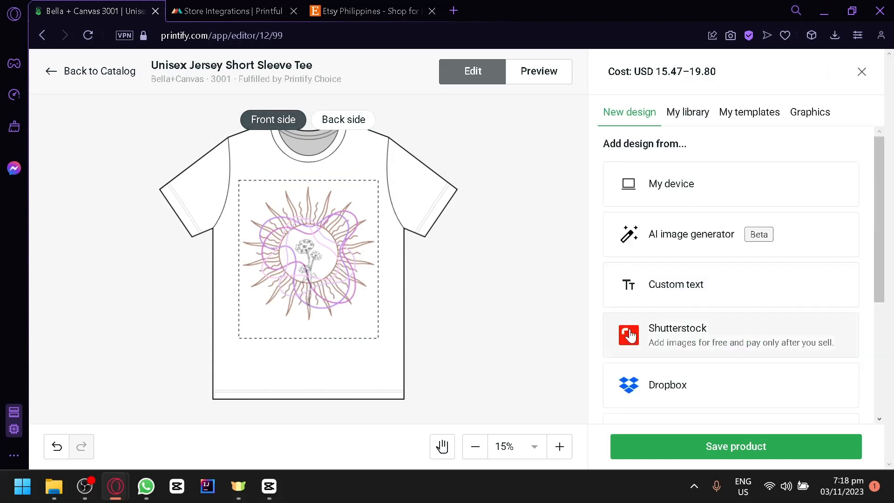
click(685, 115)
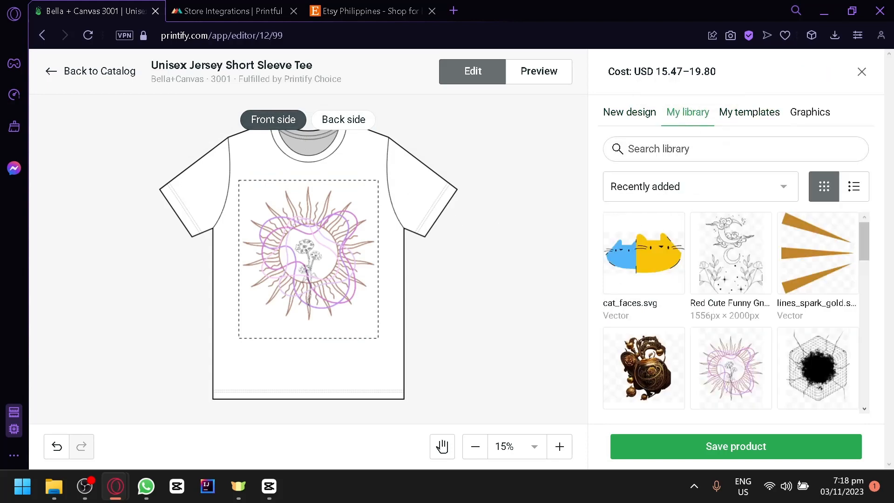
scroll(714, 256, down, 5)
scroll(666, 311, up, 5)
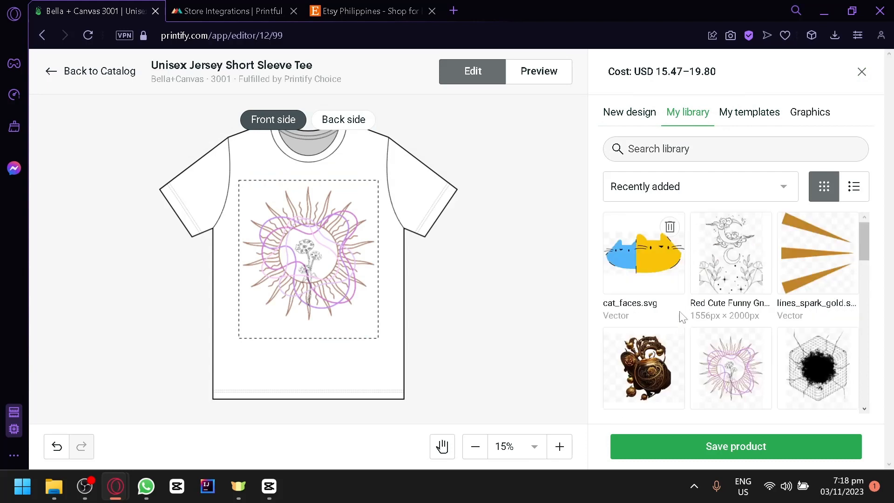
click(805, 375)
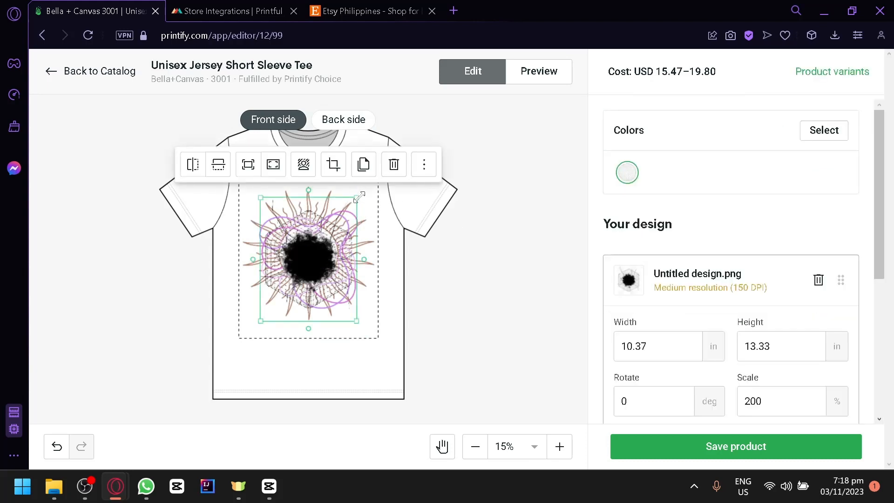
drag(359, 196, 303, 266)
drag(286, 296, 364, 321)
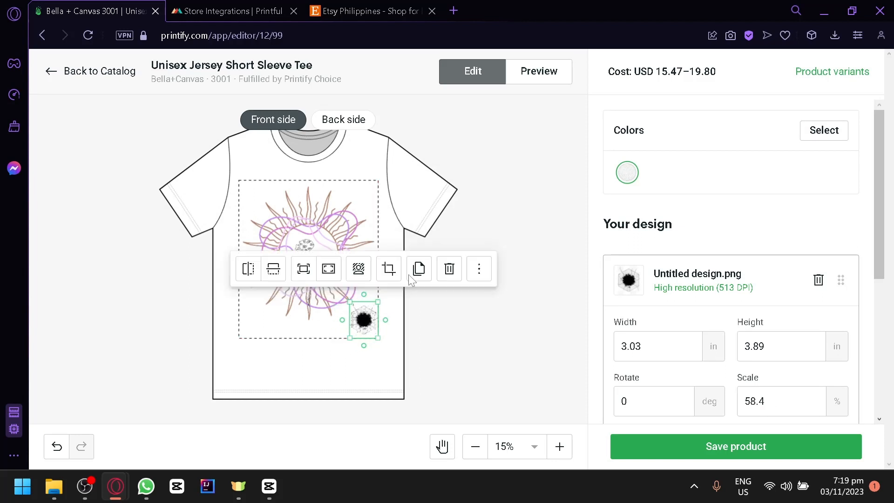
Step: Preview the tee on the Person 1 mockup, review the mockup color and background options, and save the product
click(530, 83)
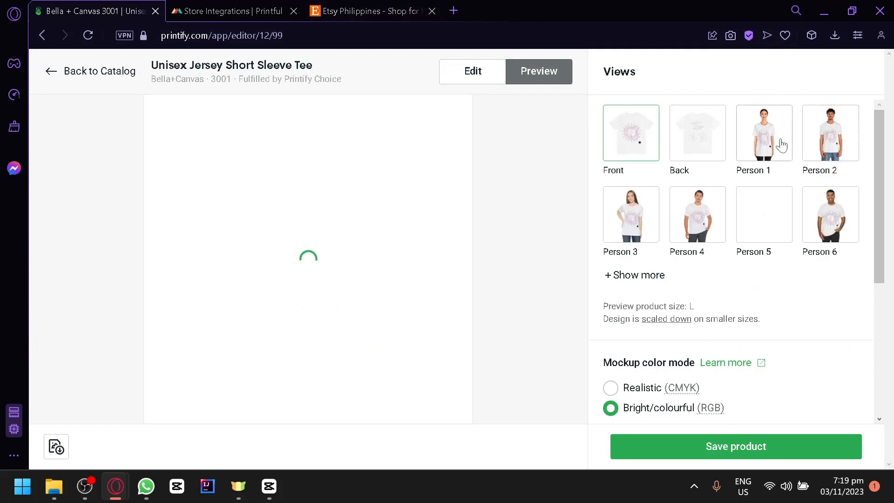
click(775, 144)
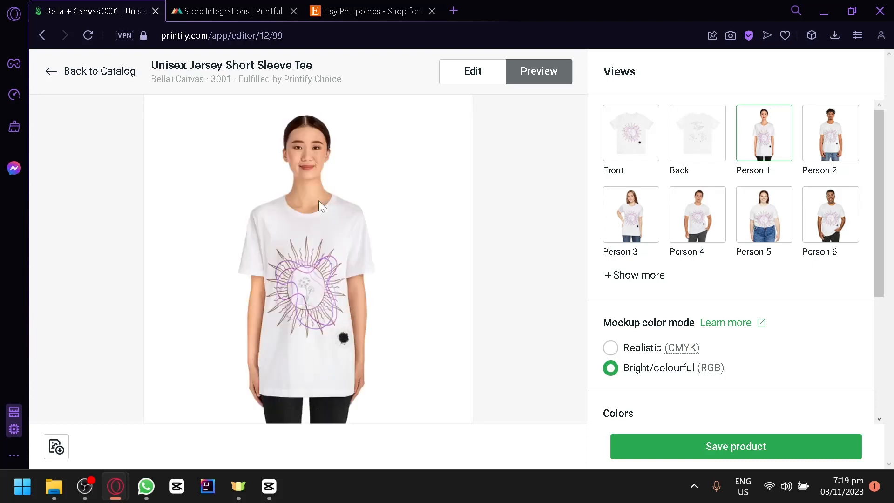
scroll(815, 314, down, 4)
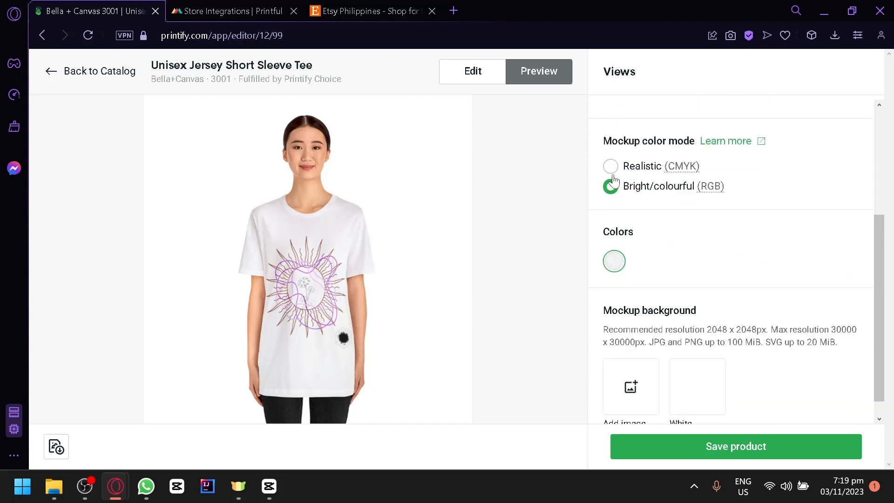
scroll(668, 370, down, 1)
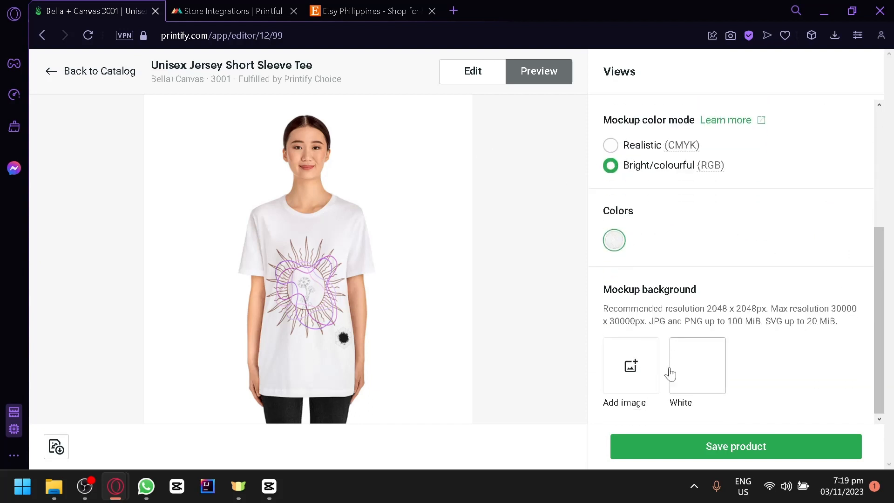
click(701, 446)
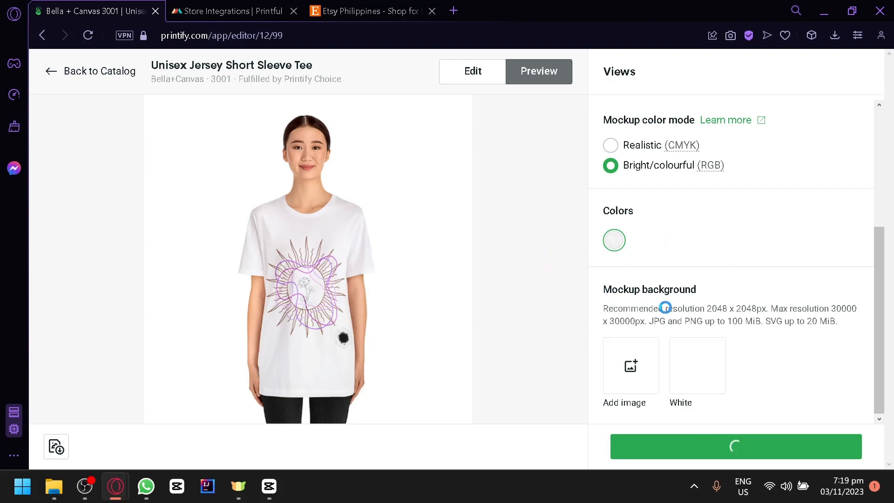
Step: Switch to Printful to open its product catalog, and return to Printify to examine the saved tee's publishing settings
click(247, 19)
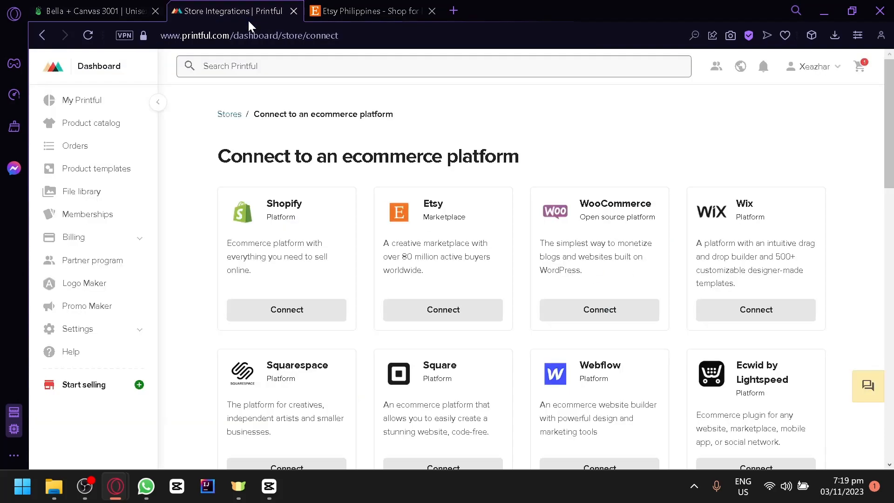
click(100, 124)
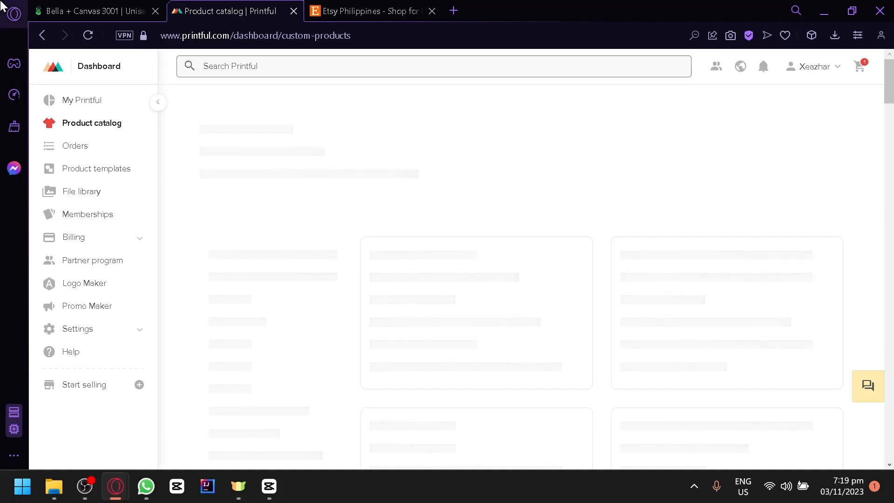
click(87, 6)
scroll(442, 319, down, 20)
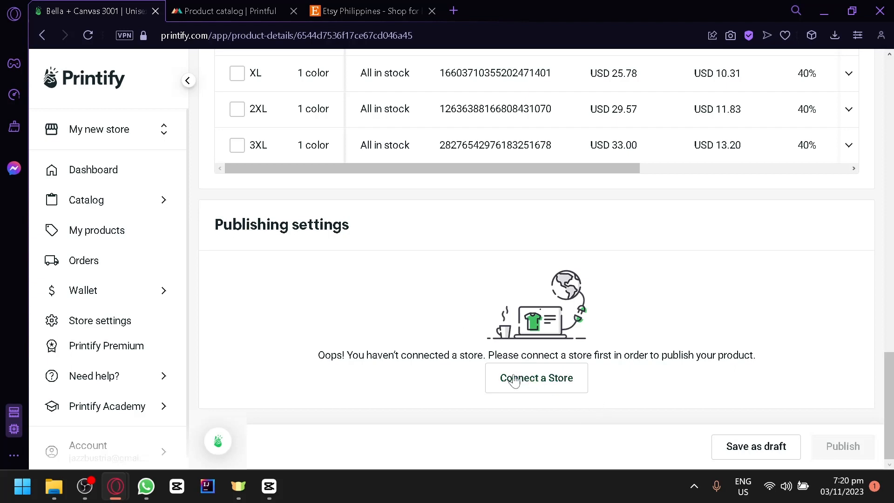
Step: Switch to Printful and create a new basic order from the orders page
click(220, 5)
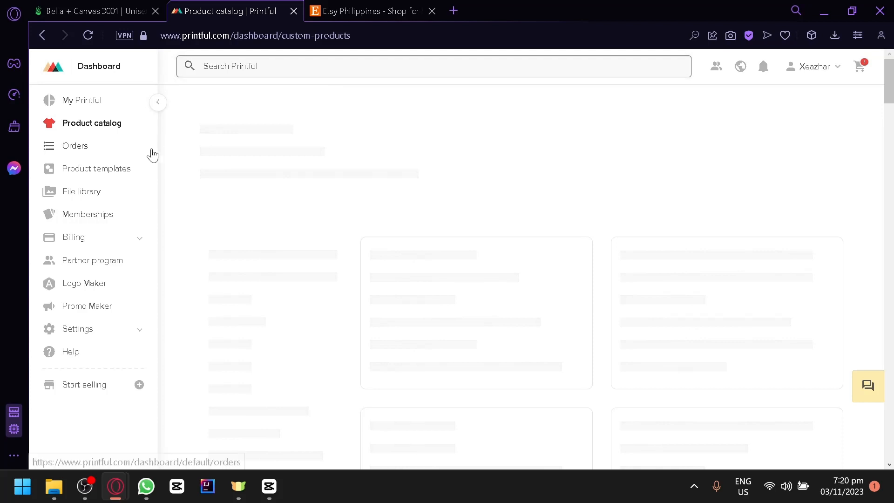
click(91, 147)
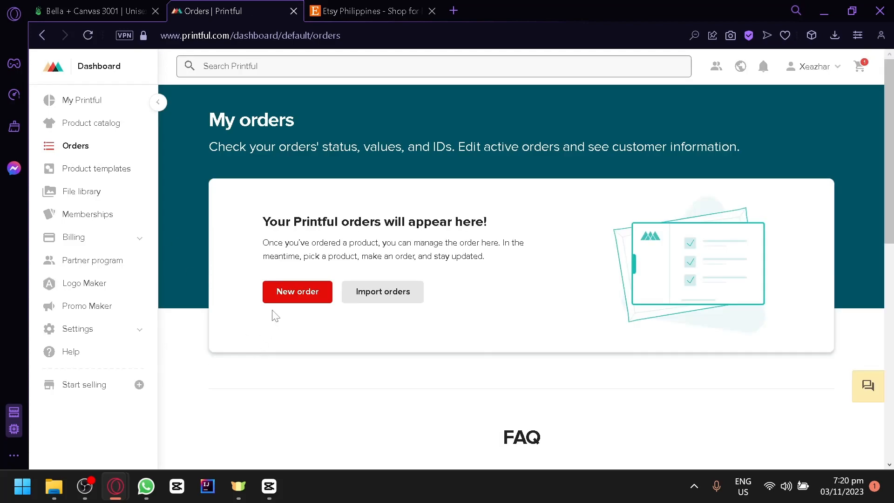
click(288, 297)
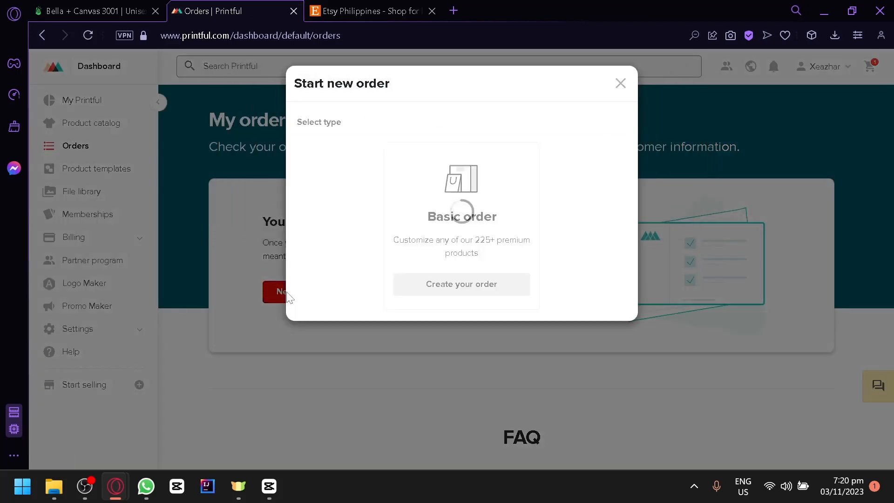
click(464, 285)
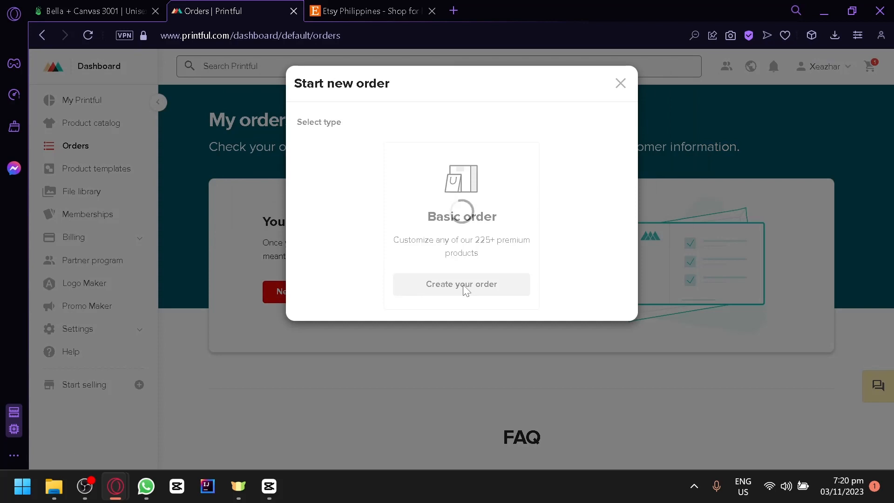
click(464, 285)
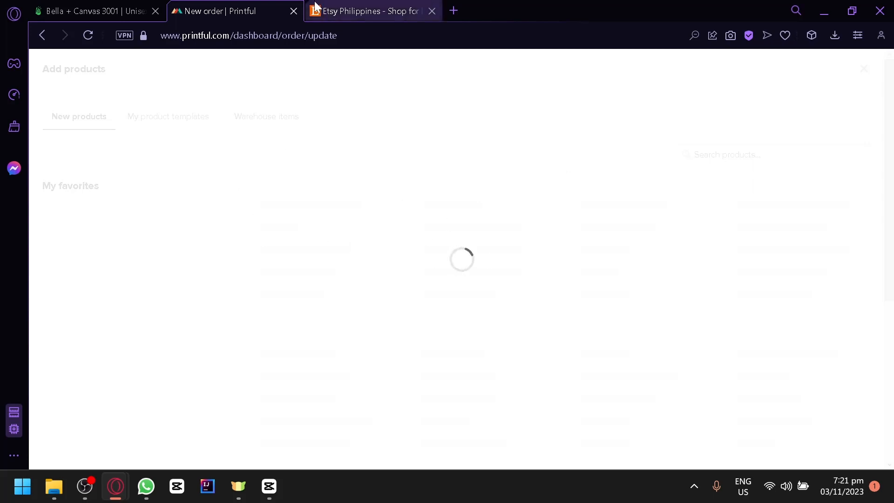
Step: Switch to Etsy and look through the shopping and gift categories on its home page
click(367, 7)
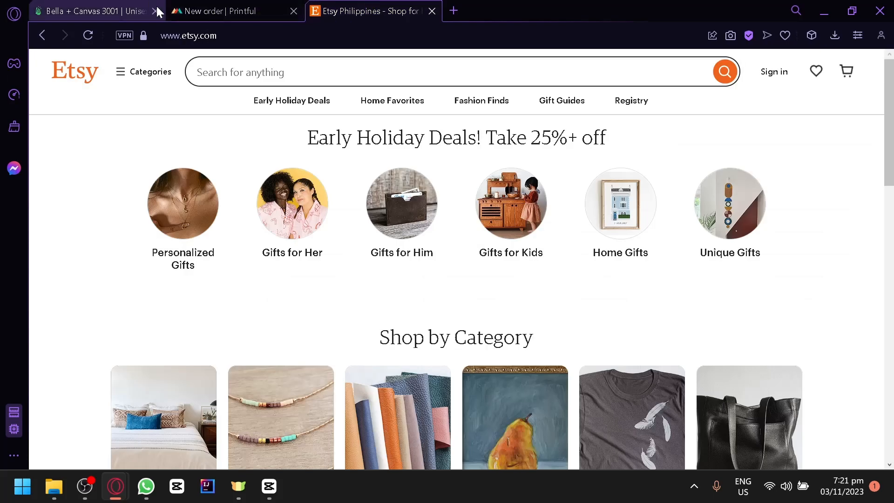
click(266, 7)
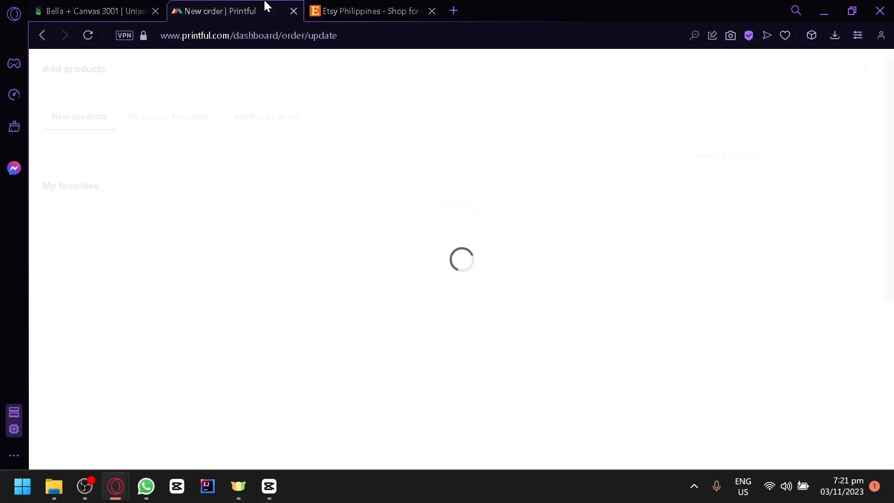
click(378, 6)
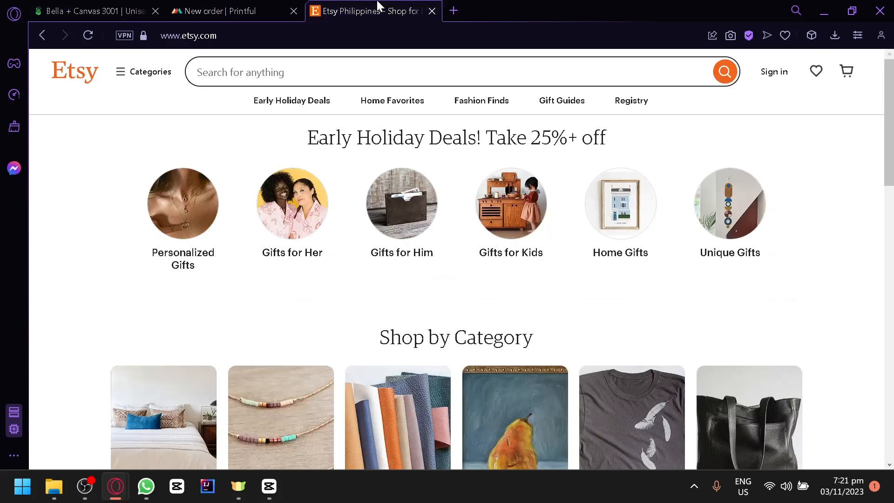
click(222, 5)
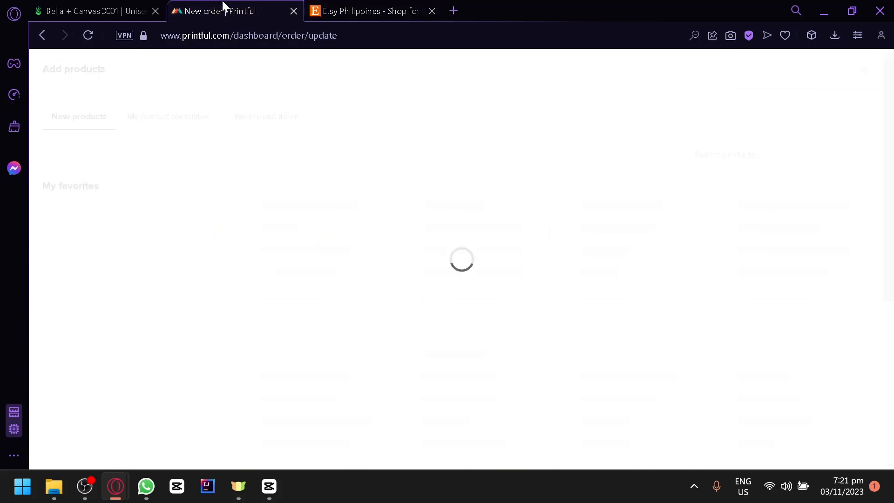
click(85, 4)
click(337, 6)
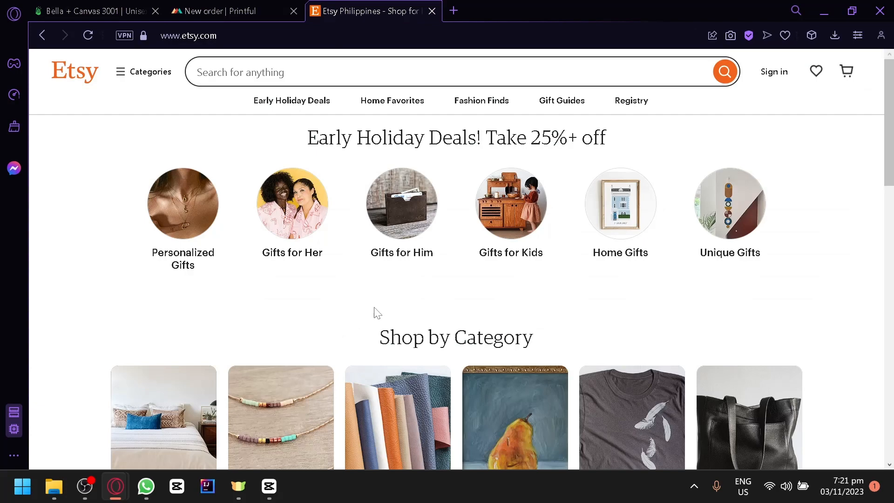
scroll(378, 311, down, 7)
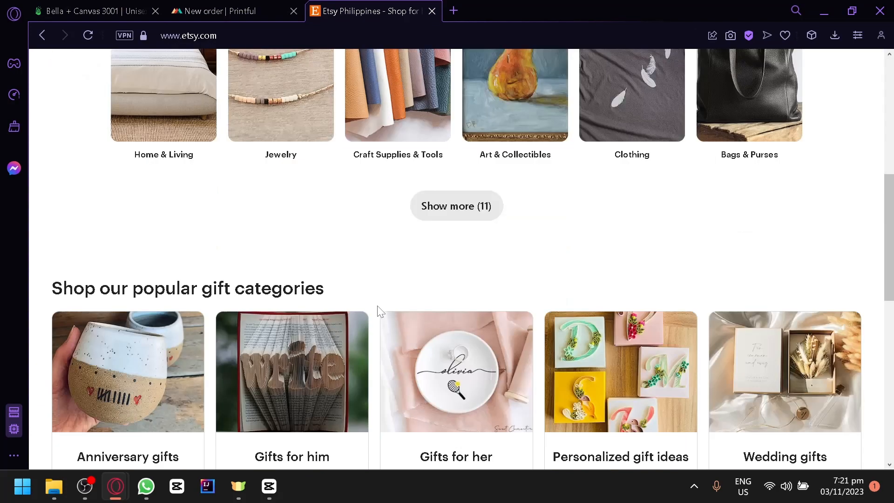
scroll(378, 311, up, 7)
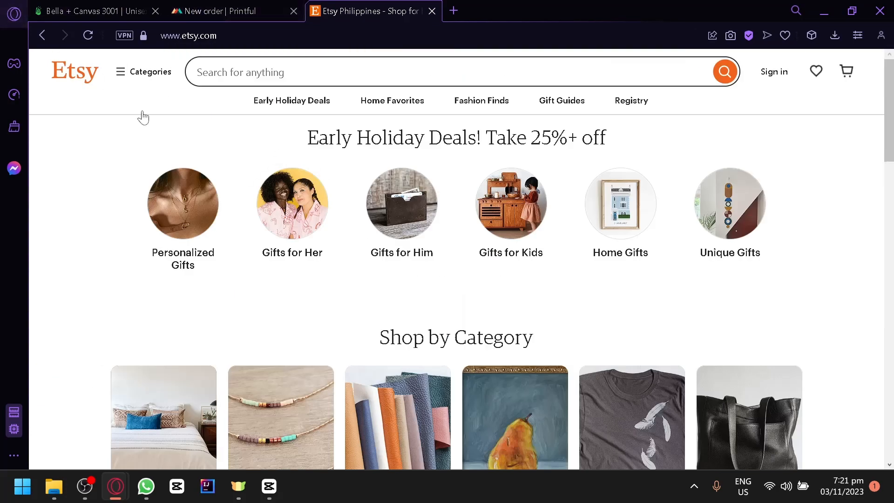